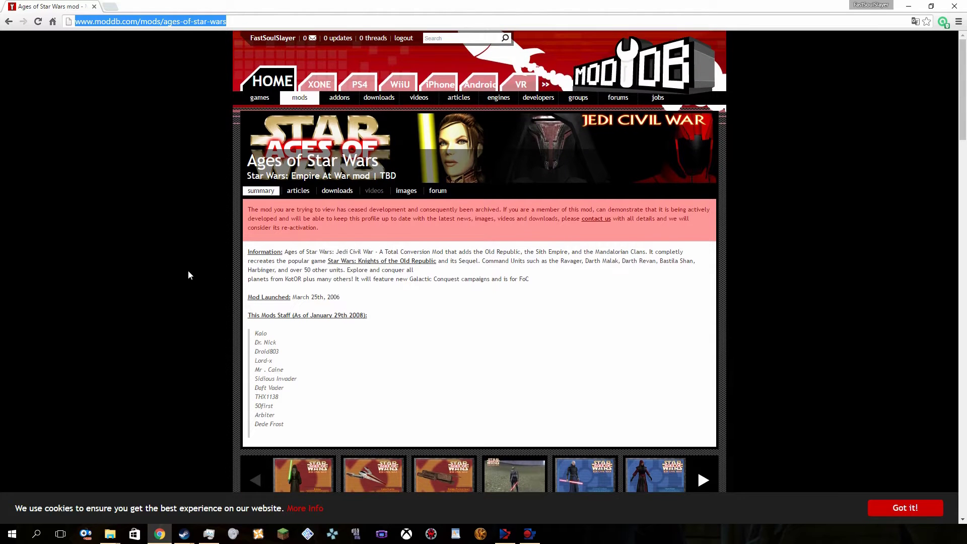
Visit the Empire At War game page and its mods, then open ModDB's all-mods listing (13,751 mods)
{"action": "scroll", "coordinate": [189, 270], "scroll_direction": "down", "scroll_amount": 1}
{"action": "scroll", "coordinate": [189, 275], "scroll_direction": "up", "scroll_amount": 1}
{"action": "left_click", "coordinate": [307, 176]}
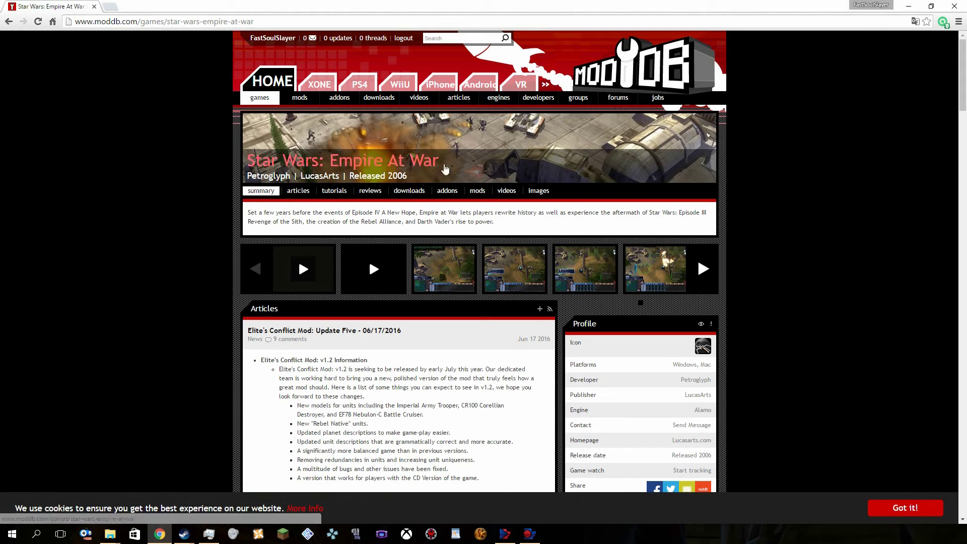
{"action": "left_click", "coordinate": [477, 191]}
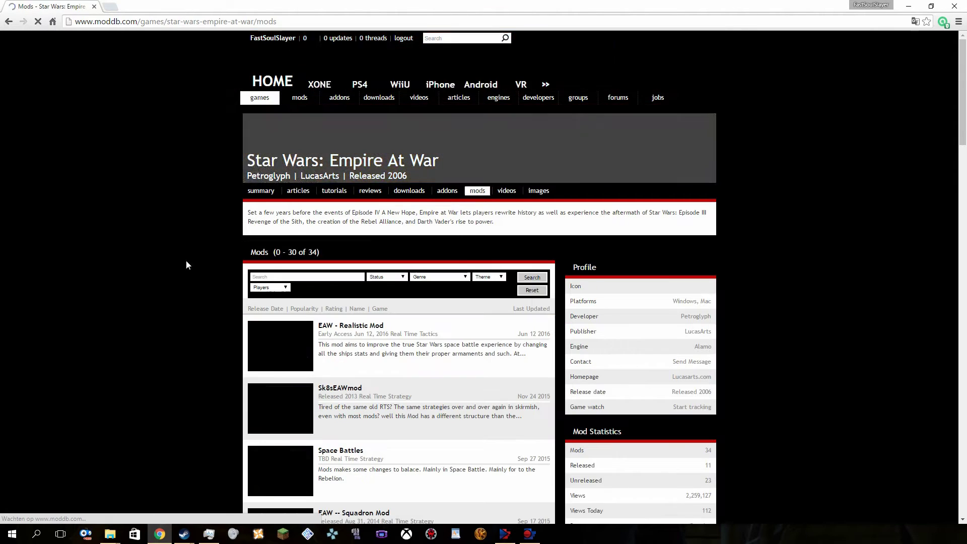
{"action": "left_click", "coordinate": [312, 161]}
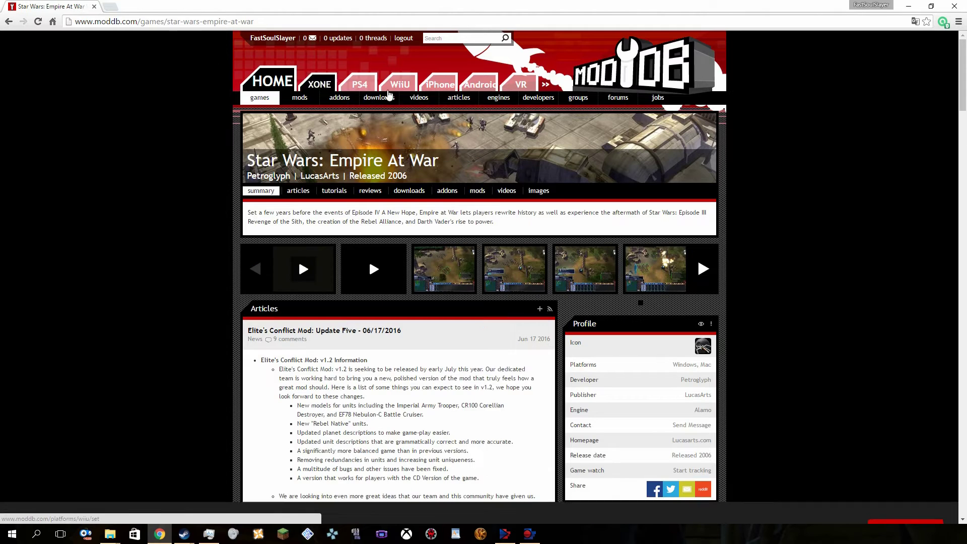
{"action": "left_click", "coordinate": [297, 101]}
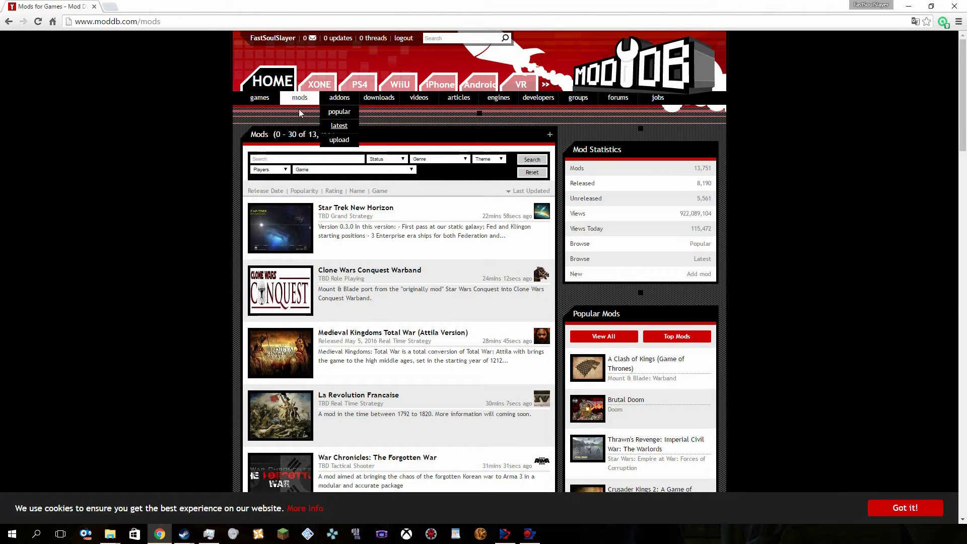
Filter the mods listing by the game Star Wars: Empire At War, leaving 34 mods
{"action": "left_click", "coordinate": [395, 171]}
{"action": "scroll", "coordinate": [396, 232], "scroll_direction": "down", "scroll_amount": 15}
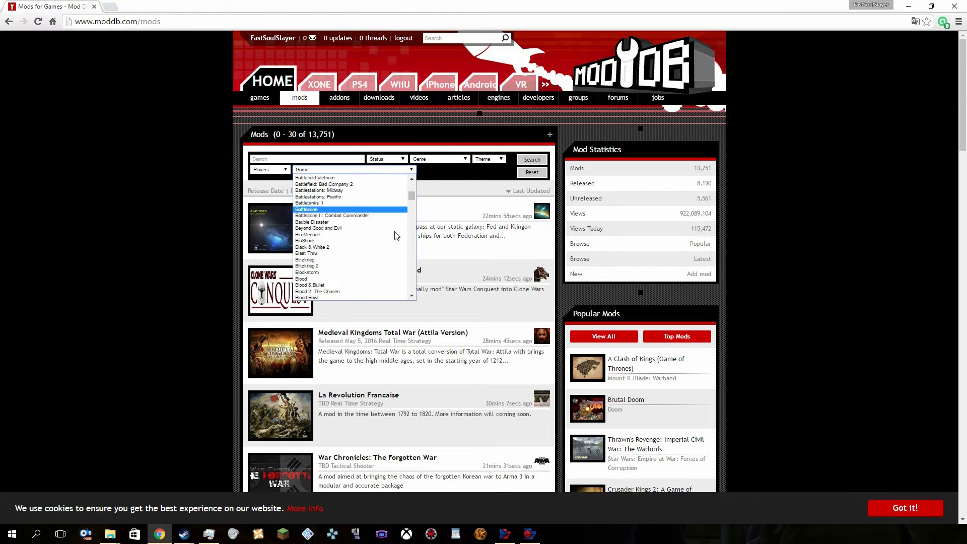
{"action": "scroll", "coordinate": [395, 234], "scroll_direction": "down", "scroll_amount": 15}
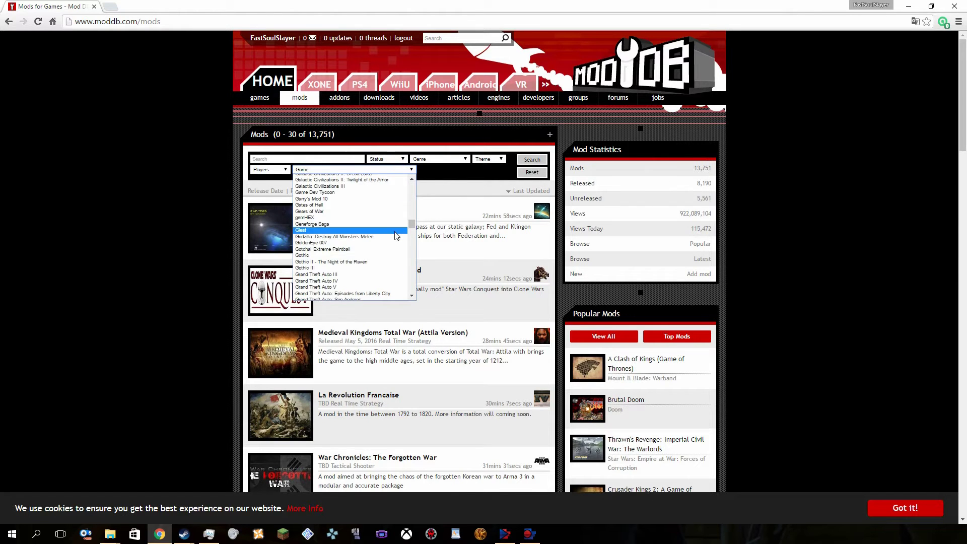
{"action": "scroll", "coordinate": [395, 234], "scroll_direction": "down", "scroll_amount": 15}
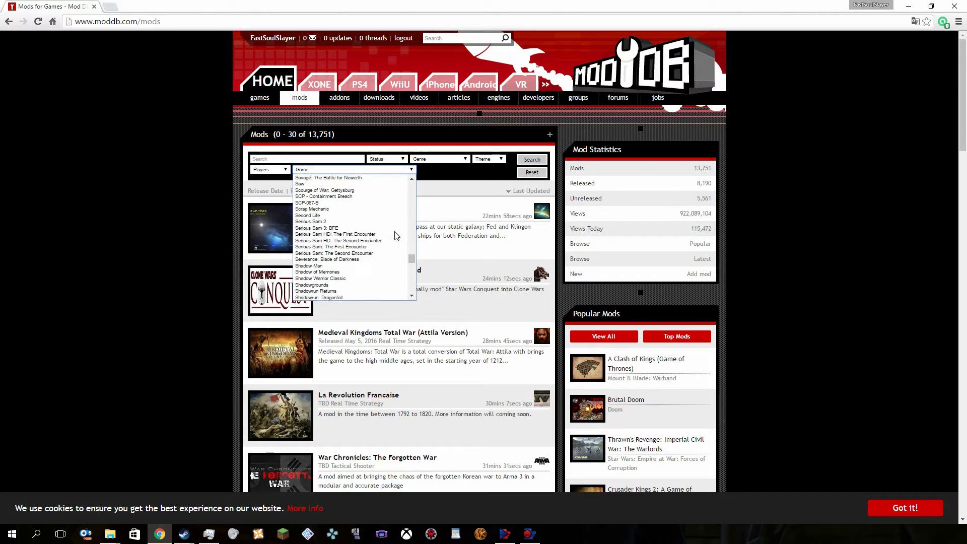
{"action": "scroll", "coordinate": [396, 235], "scroll_direction": "up", "scroll_amount": 3}
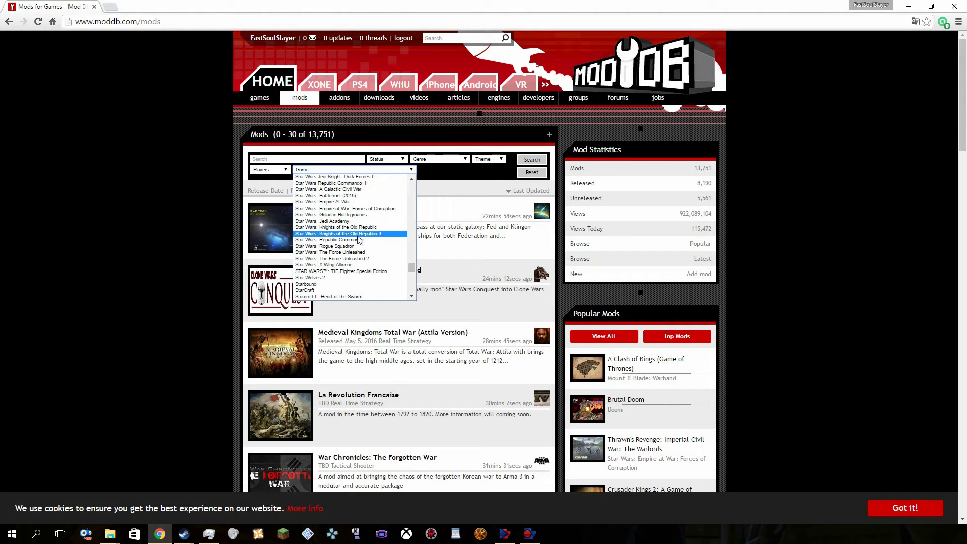
{"action": "left_click", "coordinate": [353, 202]}
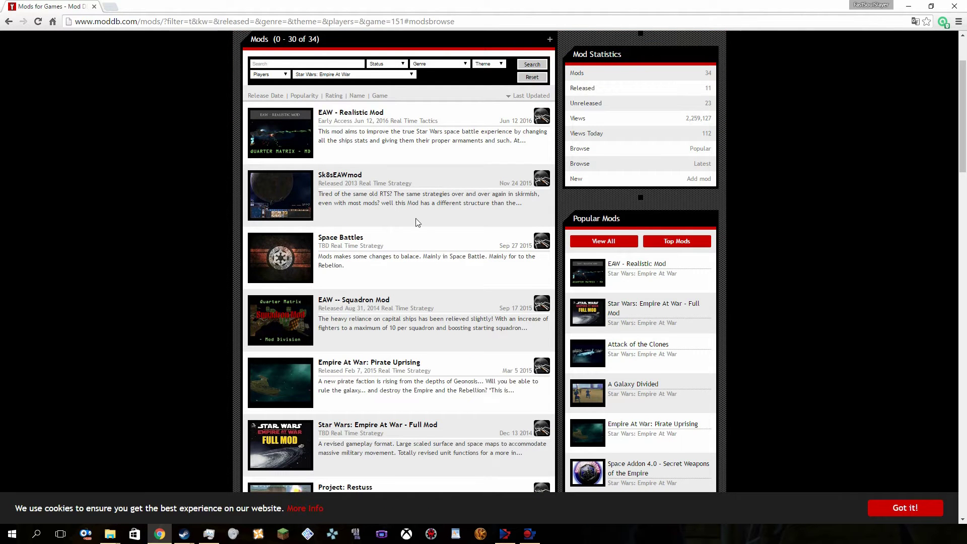
{"action": "scroll", "coordinate": [416, 222], "scroll_direction": "down", "scroll_amount": 4}
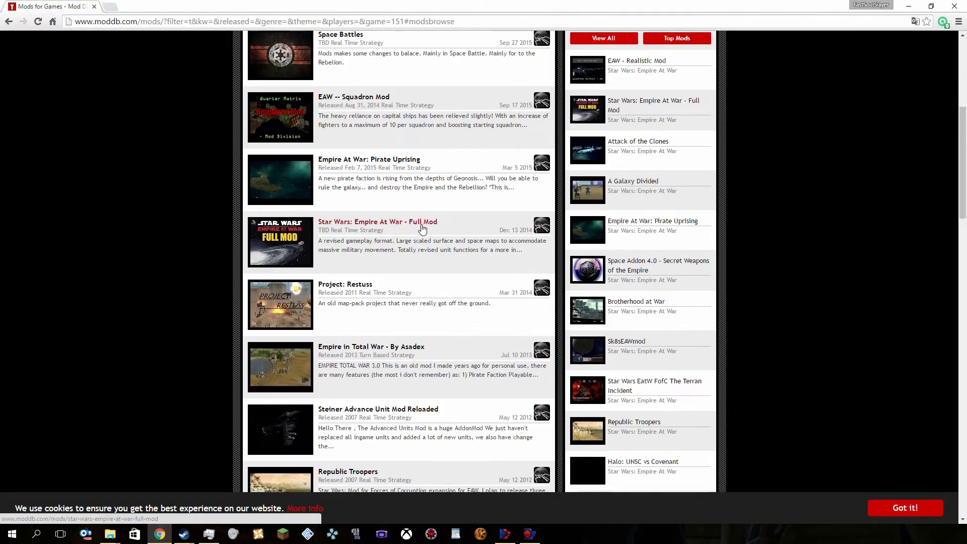
{"action": "scroll", "coordinate": [422, 228], "scroll_direction": "down", "scroll_amount": 20}
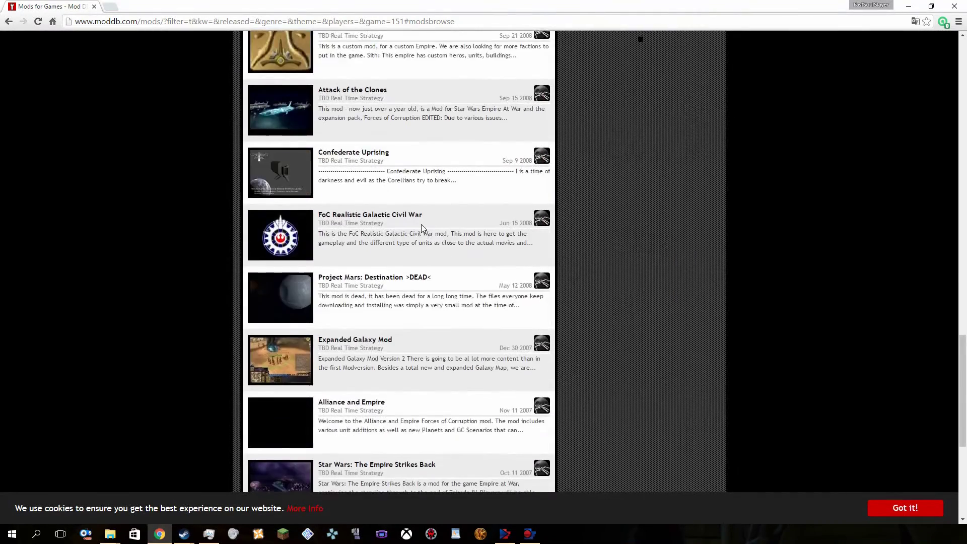
{"action": "scroll", "coordinate": [421, 225], "scroll_direction": "down", "scroll_amount": 6}
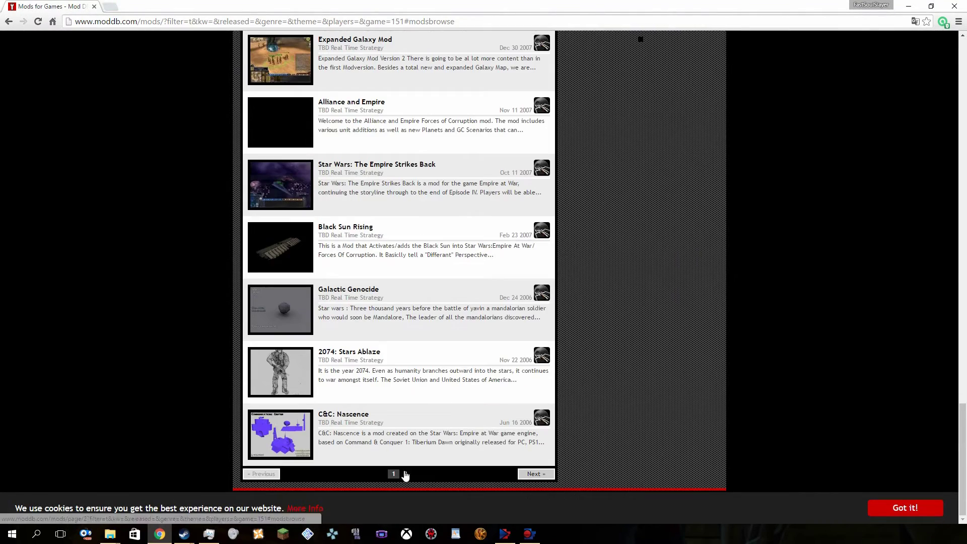
{"action": "left_click", "coordinate": [405, 474]}
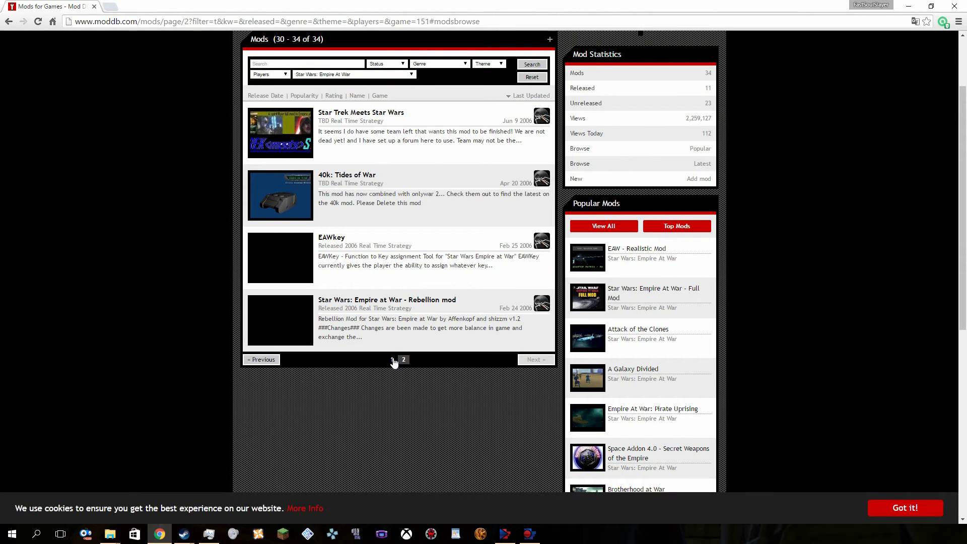
{"action": "left_click", "coordinate": [393, 361]}
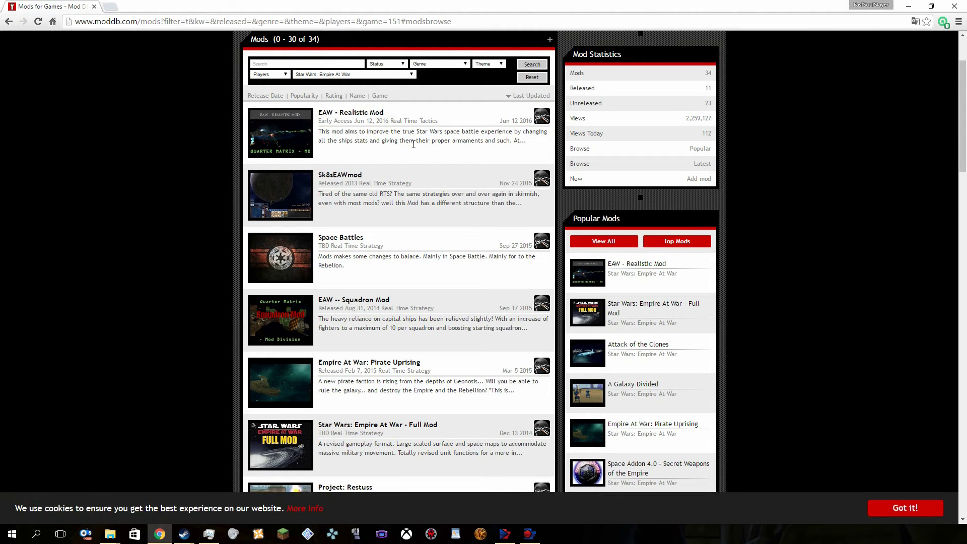
{"action": "scroll", "coordinate": [413, 144], "scroll_direction": "down", "scroll_amount": 6}
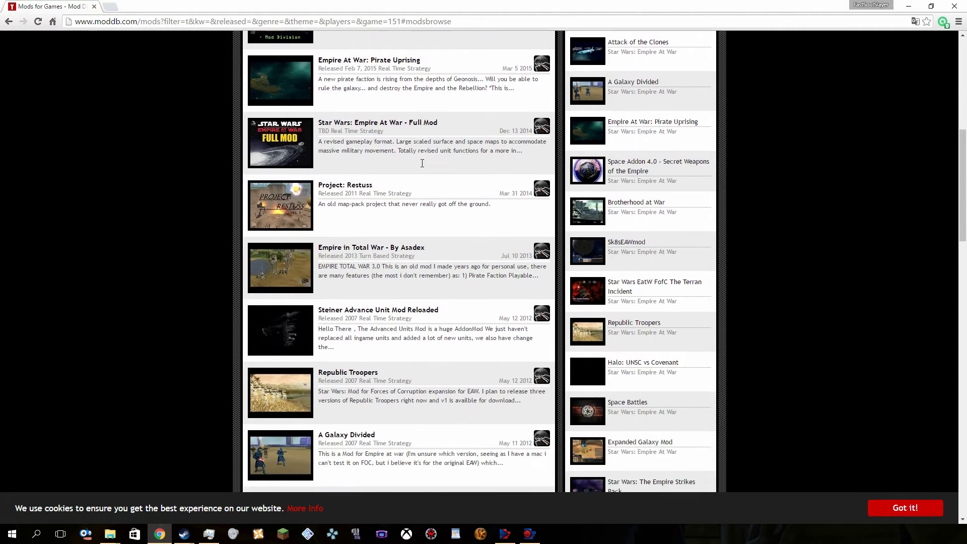
{"action": "scroll", "coordinate": [422, 164], "scroll_direction": "down", "scroll_amount": 7}
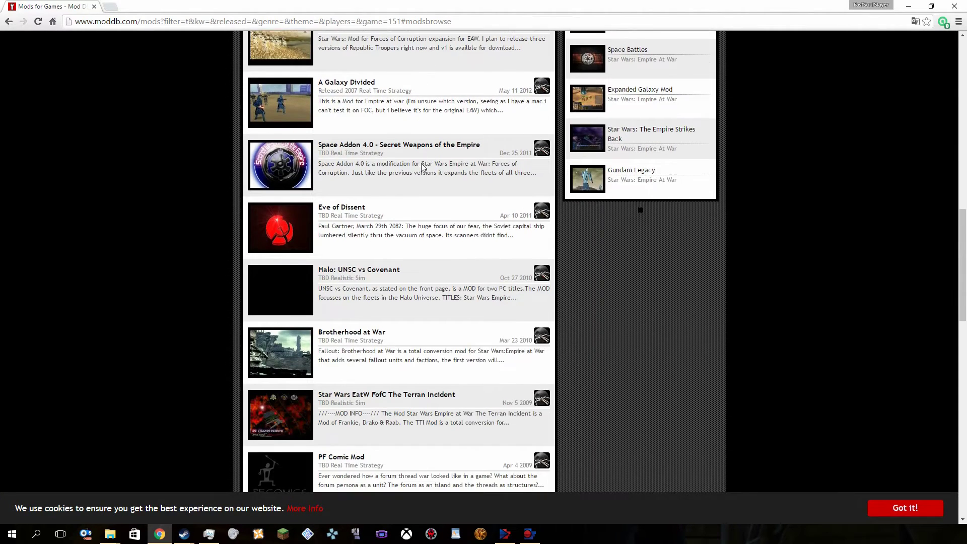
{"action": "scroll", "coordinate": [422, 166], "scroll_direction": "down", "scroll_amount": 6}
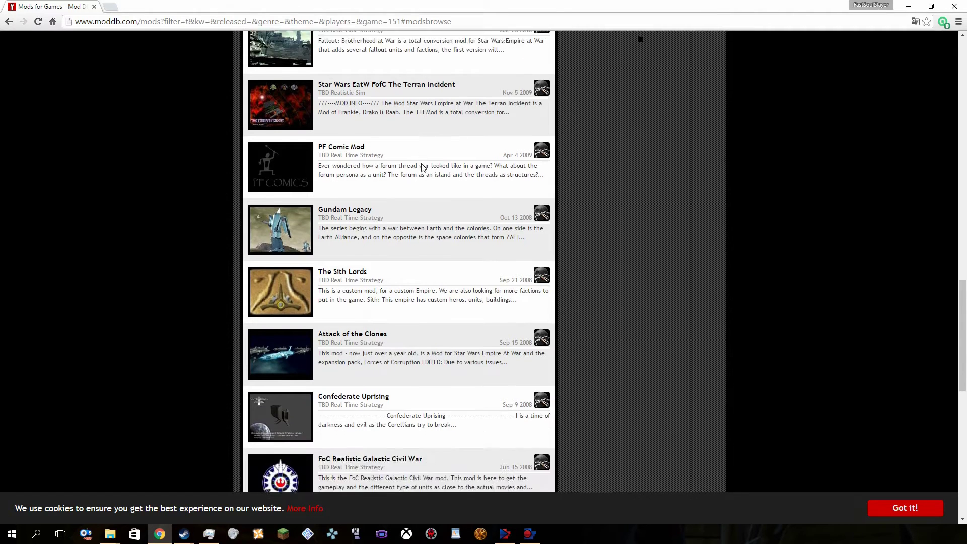
{"action": "scroll", "coordinate": [422, 168], "scroll_direction": "down", "scroll_amount": 7}
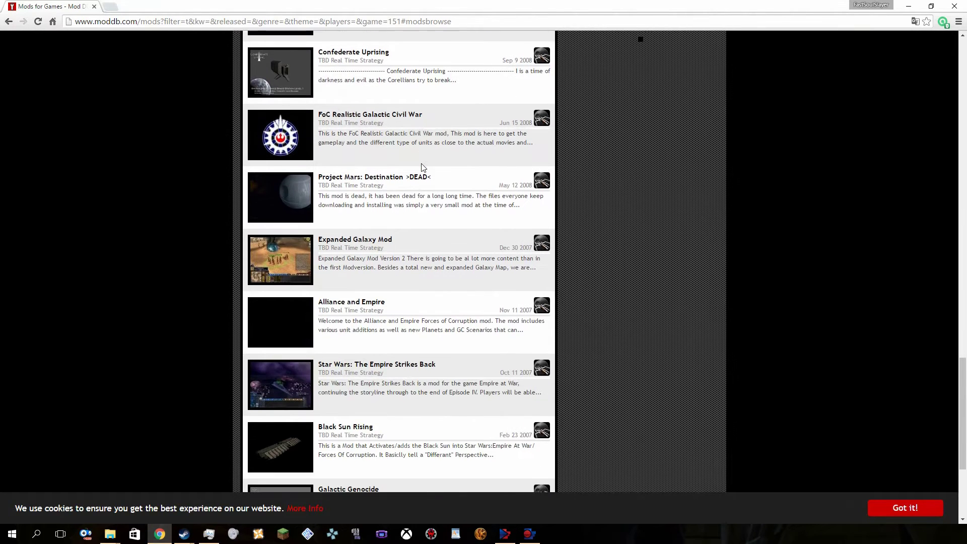
{"action": "scroll", "coordinate": [422, 167], "scroll_direction": "down", "scroll_amount": 4}
{"action": "scroll", "coordinate": [423, 169], "scroll_direction": "up", "scroll_amount": 7}
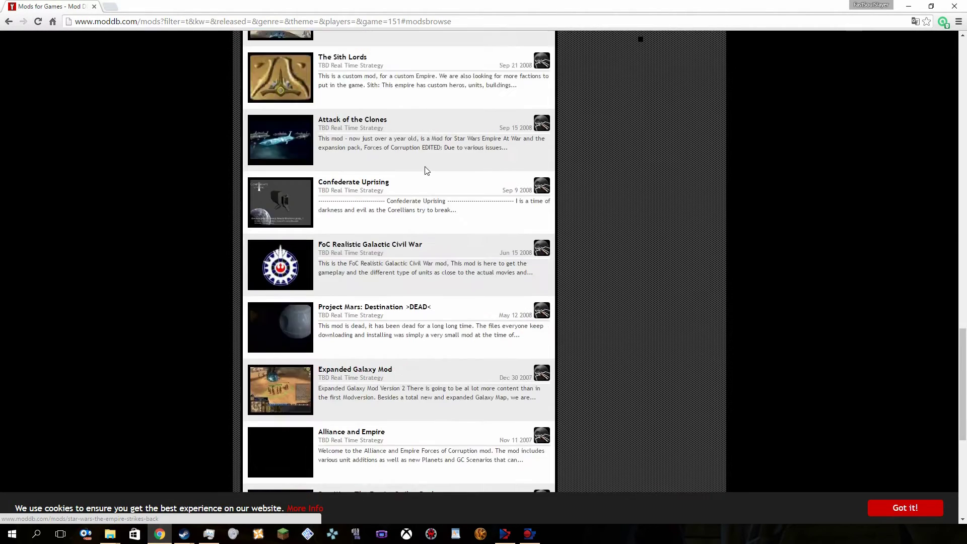
{"action": "scroll", "coordinate": [425, 170], "scroll_direction": "up", "scroll_amount": 20}
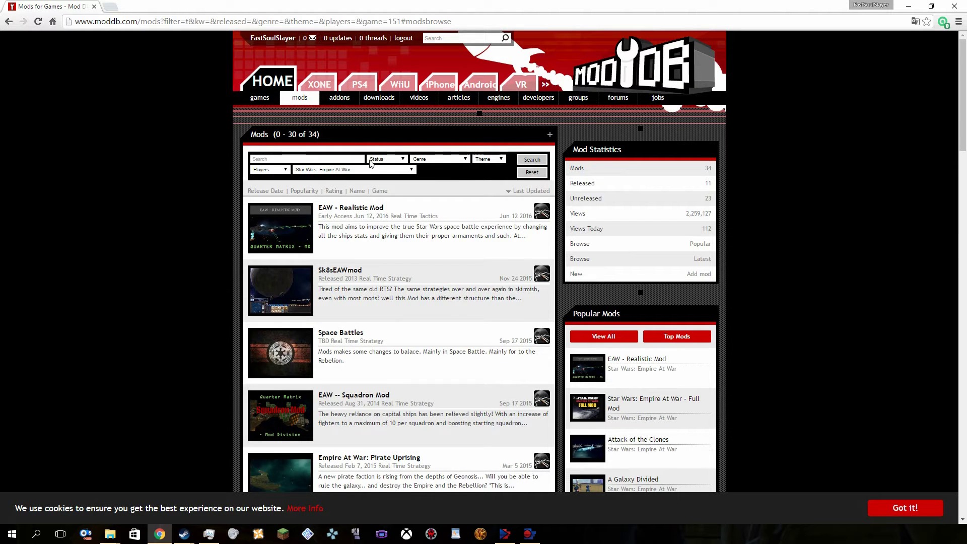
{"action": "scroll", "coordinate": [520, 245], "scroll_direction": "down", "scroll_amount": 4}
{"action": "scroll", "coordinate": [520, 246], "scroll_direction": "up", "scroll_amount": 4}
Load the jedi-civil-war-20 download page from the 'ages' address suggestion and dismiss its popup
{"action": "left_click", "coordinate": [254, 22]}
{"action": "type", "text": "ages"}
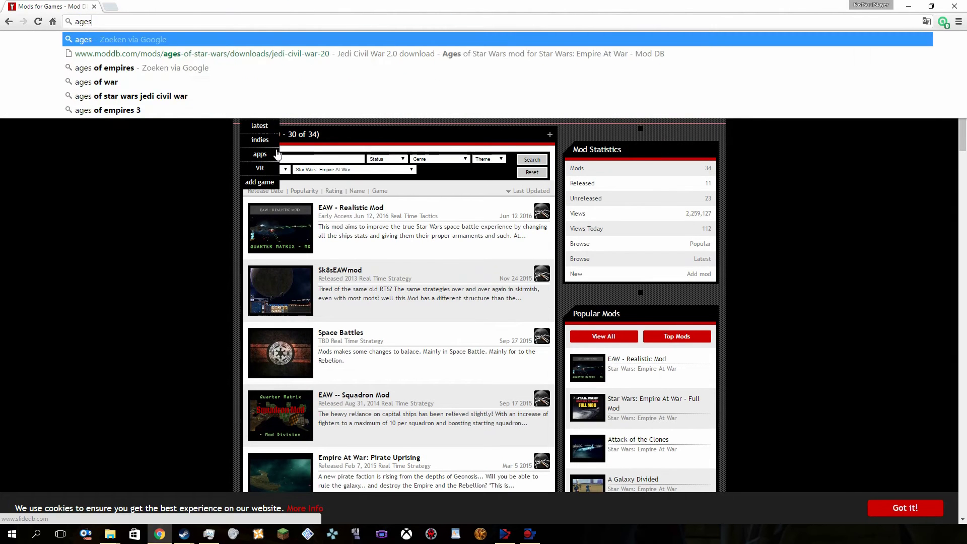
{"action": "key", "text": "Down"}
{"action": "key", "text": "Return"}
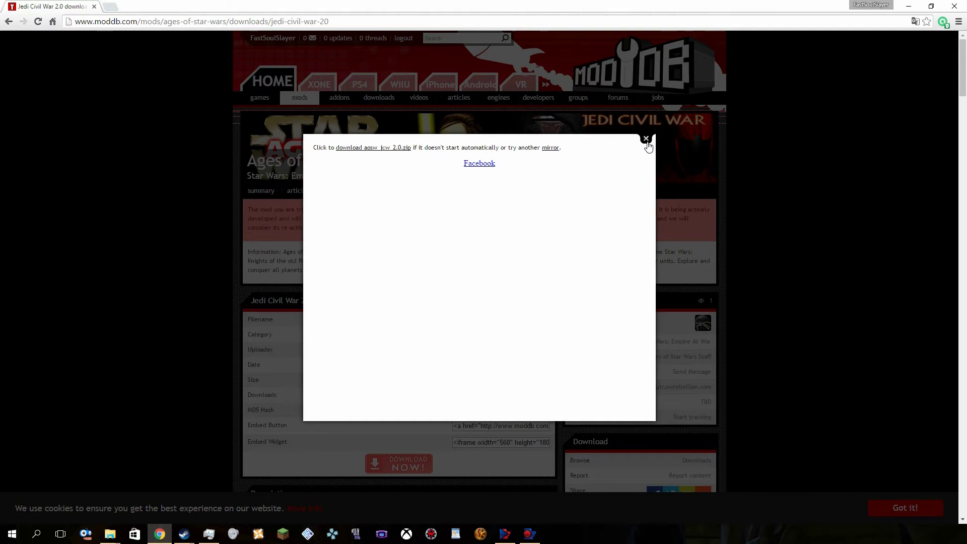
{"action": "left_click", "coordinate": [645, 140]}
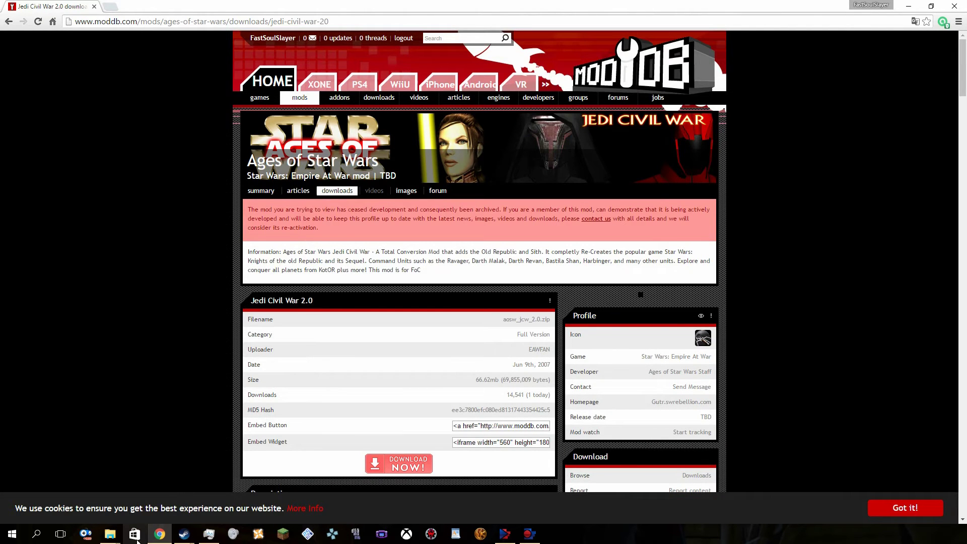
Extract aosw_jcw_2.0.zip into an aosw_jcw_2.0 folder and select its AoSW_JCW_2.0_release folder
{"action": "mouse_move", "coordinate": [124, 537]}
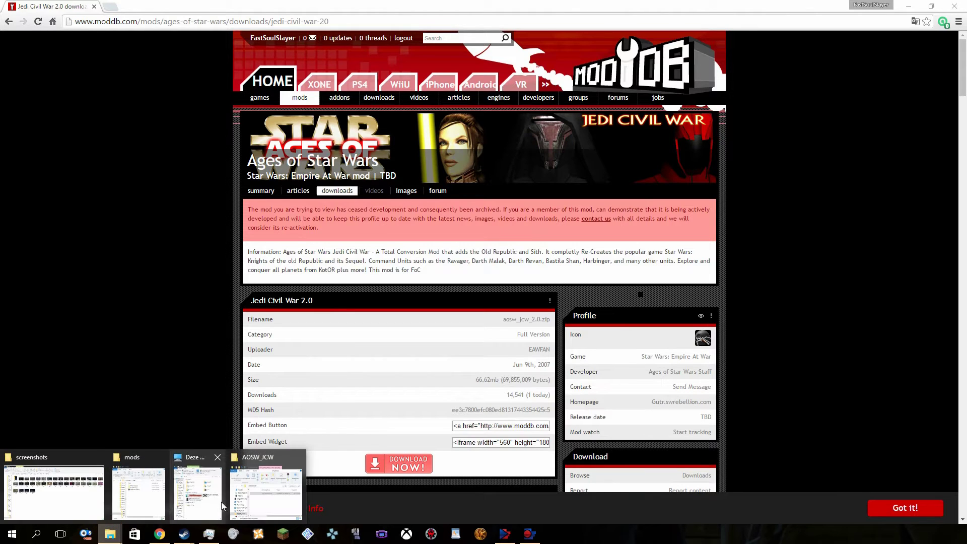
{"action": "left_click", "coordinate": [259, 496]}
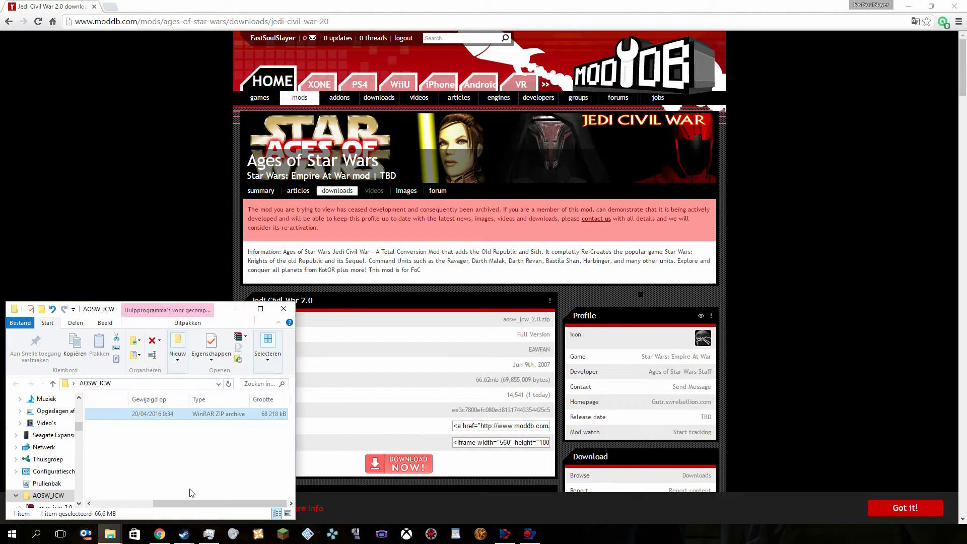
{"action": "left_click_drag", "start_coordinate": [194, 503], "coordinate": [115, 504]}
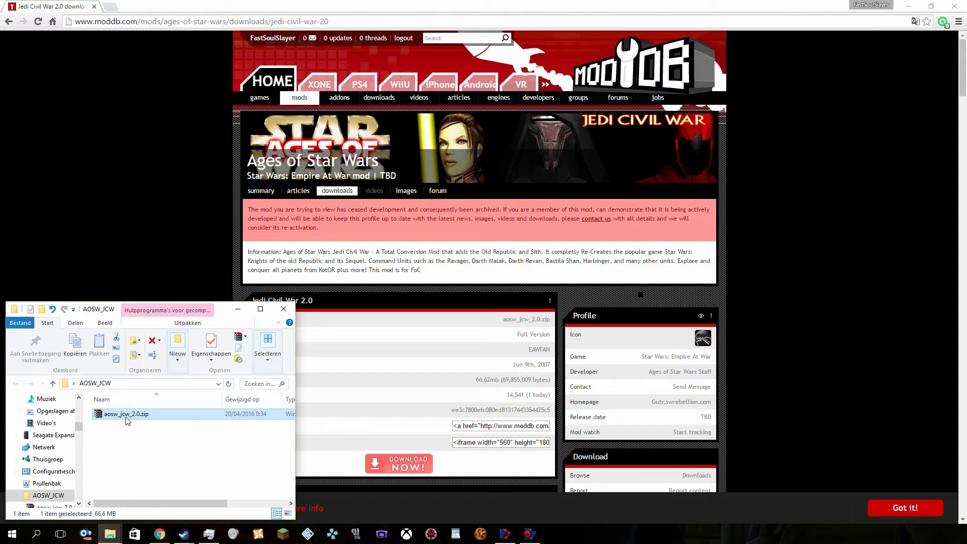
{"action": "right_click", "coordinate": [152, 416]}
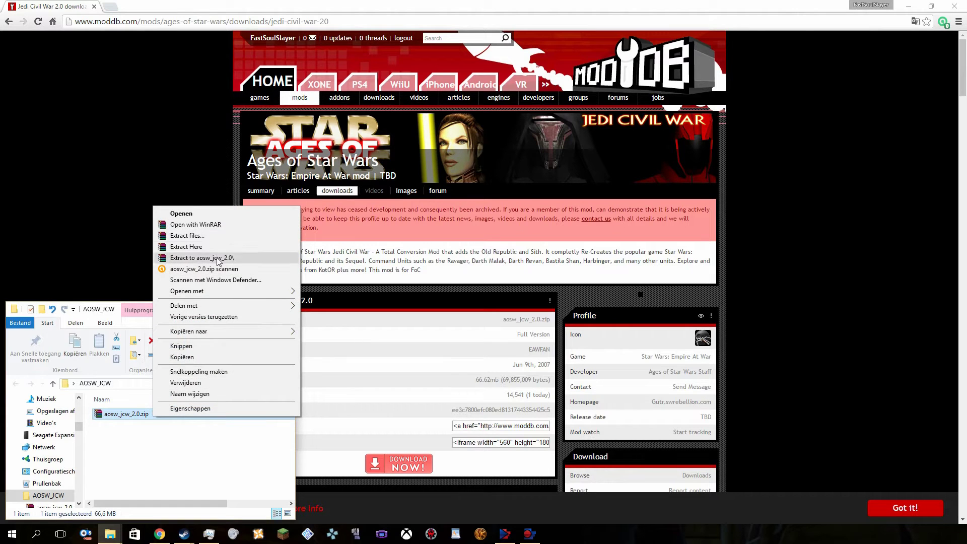
{"action": "left_click", "coordinate": [205, 238]}
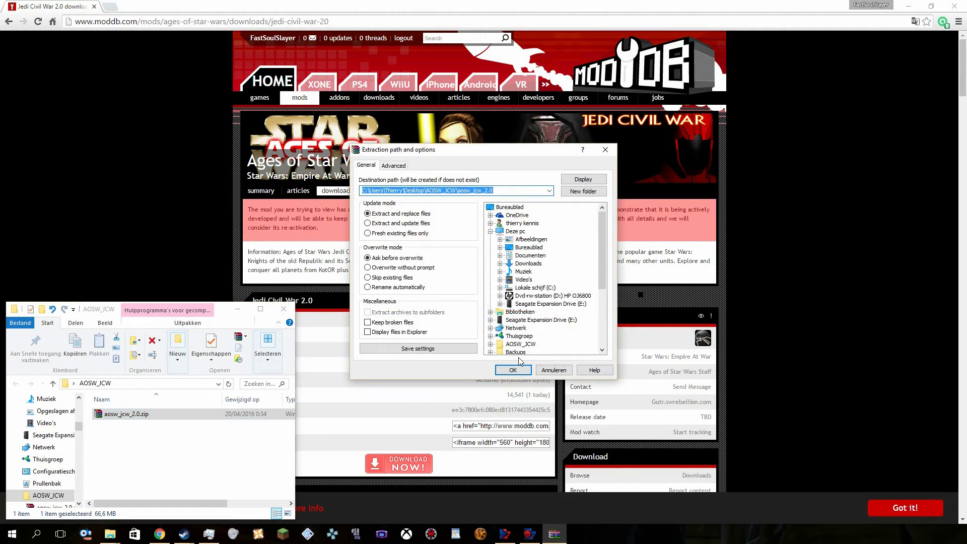
{"action": "left_click", "coordinate": [512, 371]}
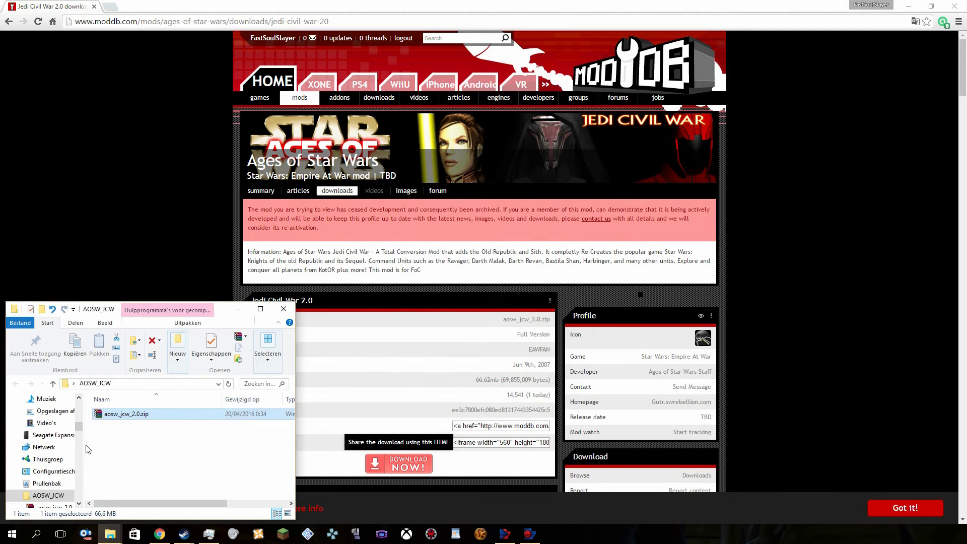
{"action": "double_click", "coordinate": [121, 414]}
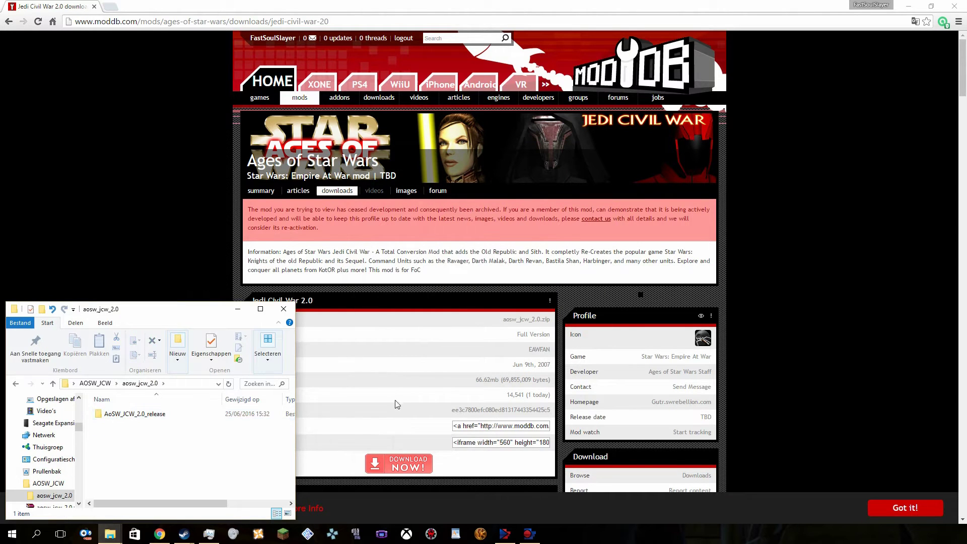
{"action": "left_click", "coordinate": [134, 414]}
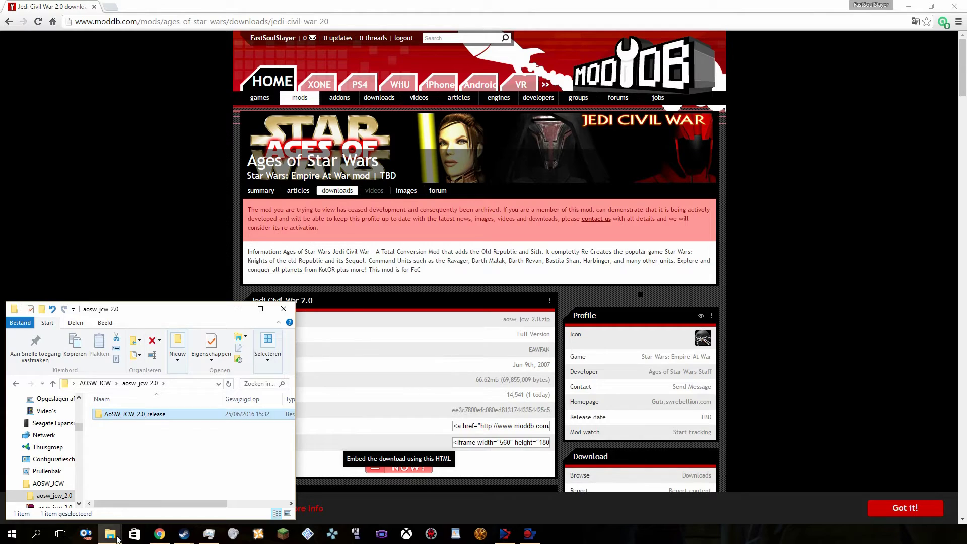
In the mods window, go up to Star Wars Empire at War, enter GameData, and add a Nieuw > Map folder
{"action": "mouse_move", "coordinate": [104, 535]}
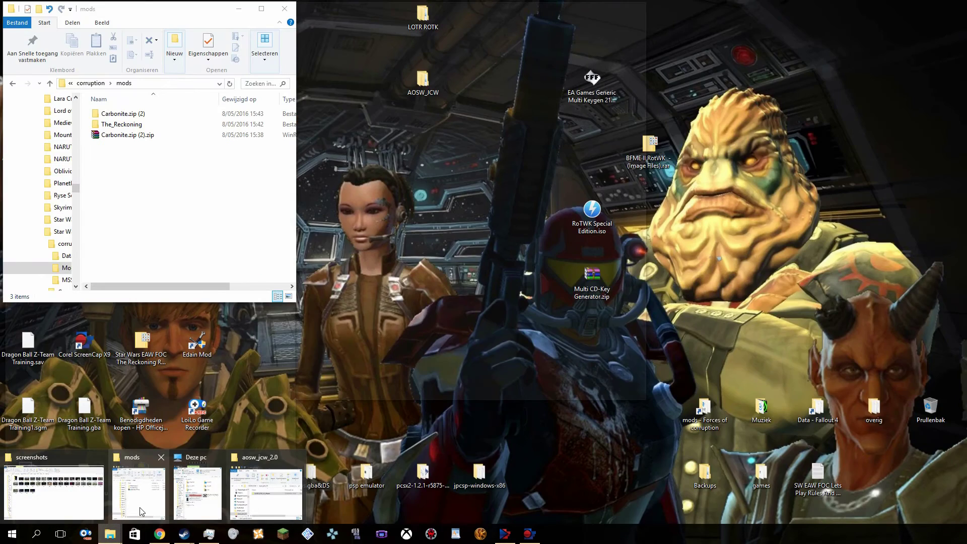
{"action": "left_click", "coordinate": [140, 507]}
{"action": "left_click", "coordinate": [96, 83]}
{"action": "left_click", "coordinate": [96, 83]}
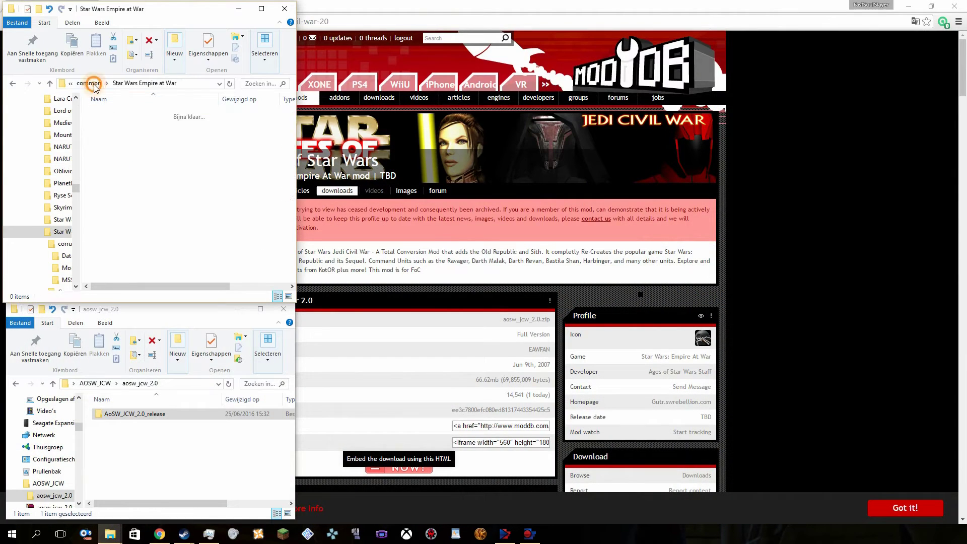
{"action": "double_click", "coordinate": [157, 124]}
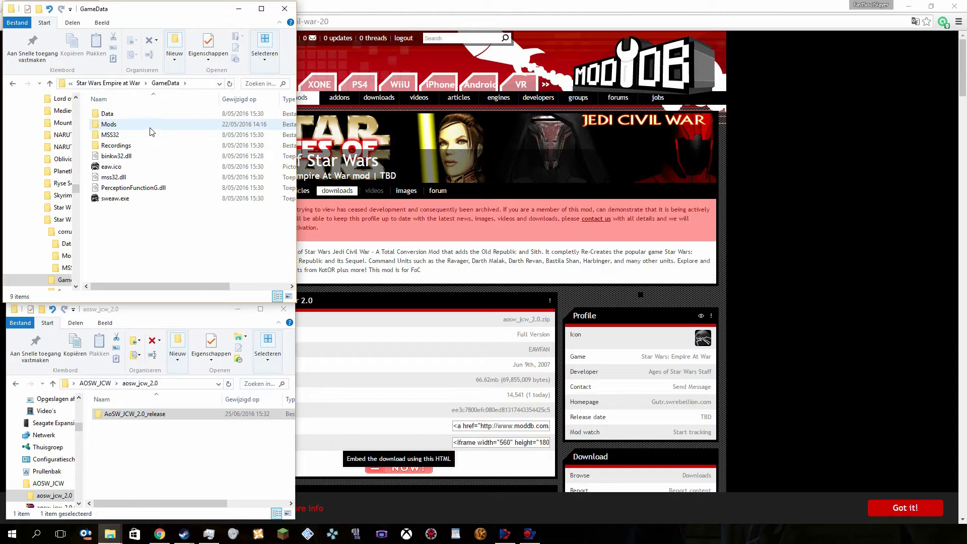
{"action": "right_click", "coordinate": [173, 235]}
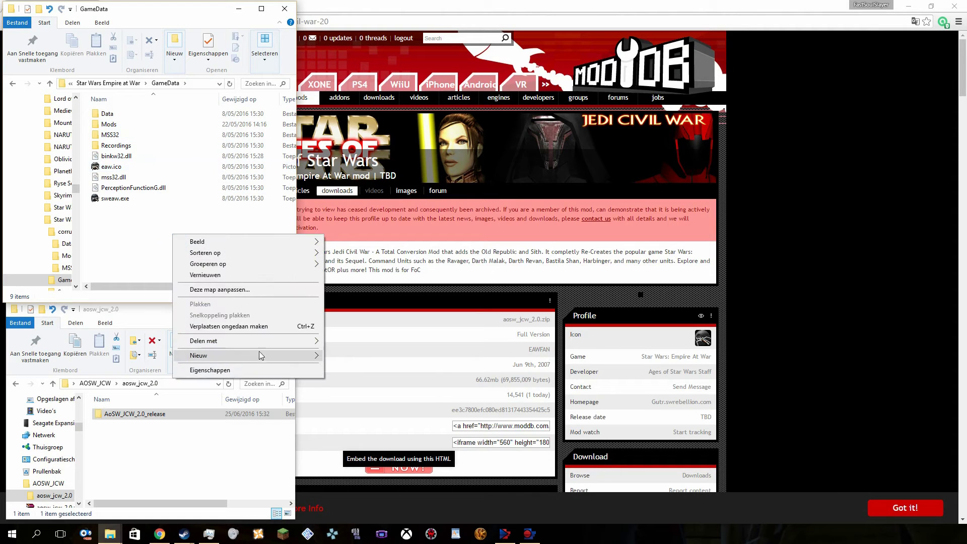
{"action": "left_click", "coordinate": [345, 357]}
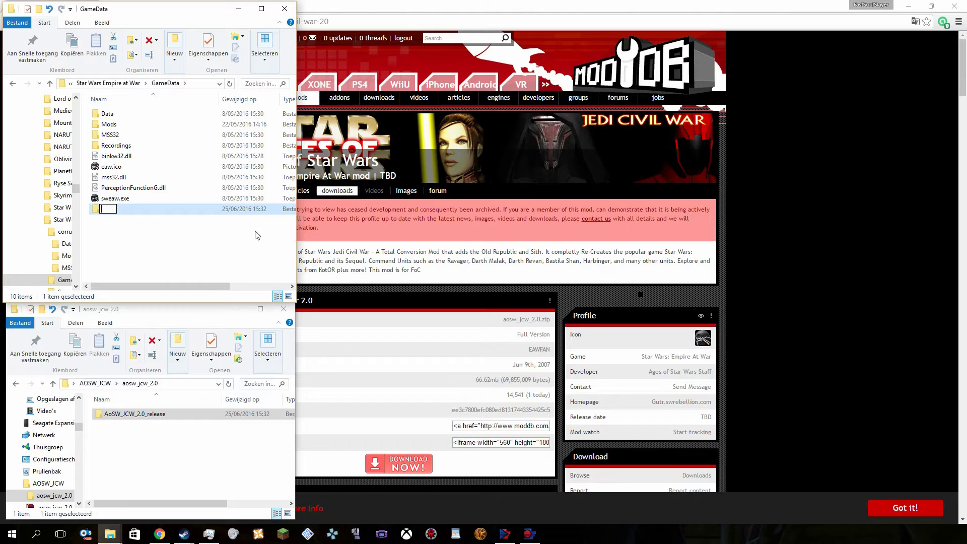
Delete the empty Nieuwe map folder from GameData
{"action": "right_click", "coordinate": [201, 209]}
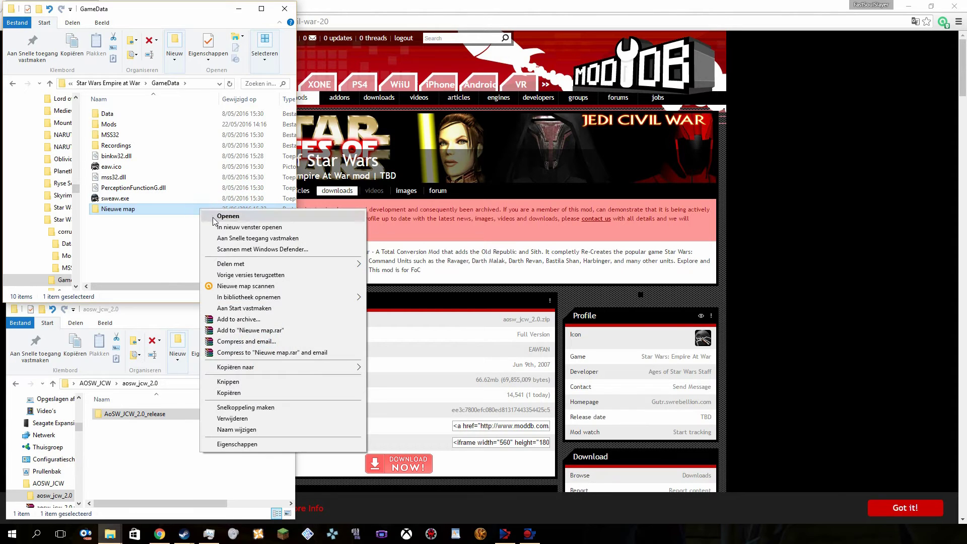
{"action": "left_click", "coordinate": [231, 419]}
{"action": "key", "text": "Return"}
Check the Mods and aosw_jcw folders, then open the extracted AoSW_JCW_2.0_release folder
{"action": "double_click", "coordinate": [140, 124]}
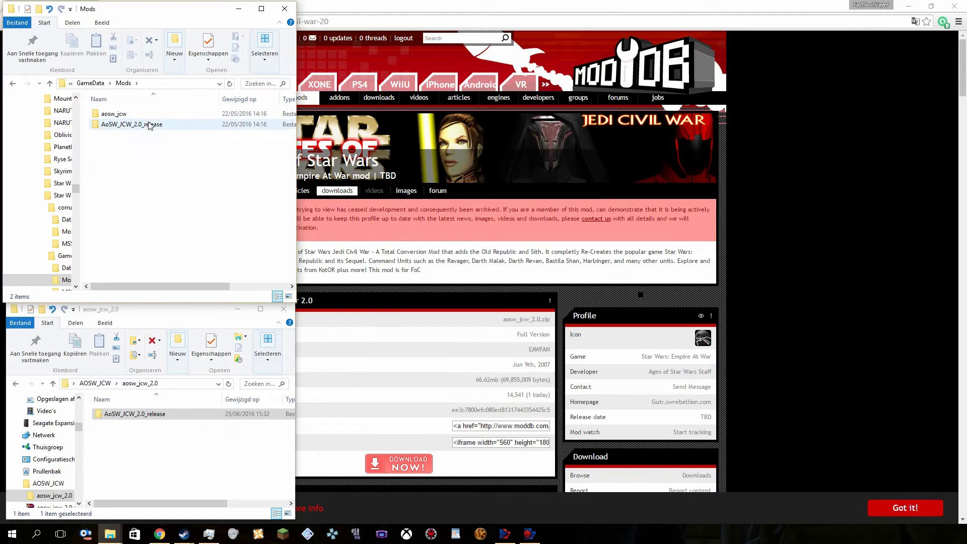
{"action": "double_click", "coordinate": [149, 125]}
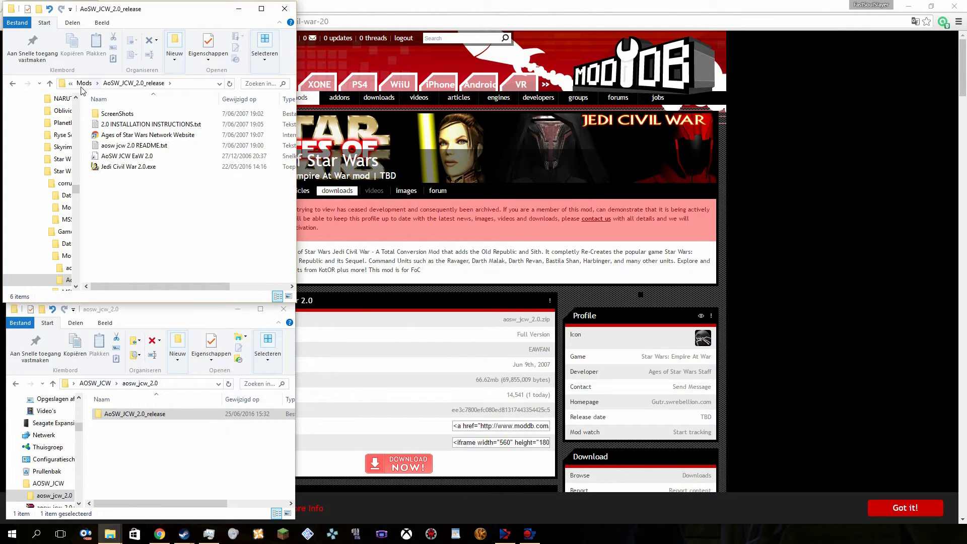
{"action": "left_click", "coordinate": [83, 84]}
{"action": "double_click", "coordinate": [126, 113]}
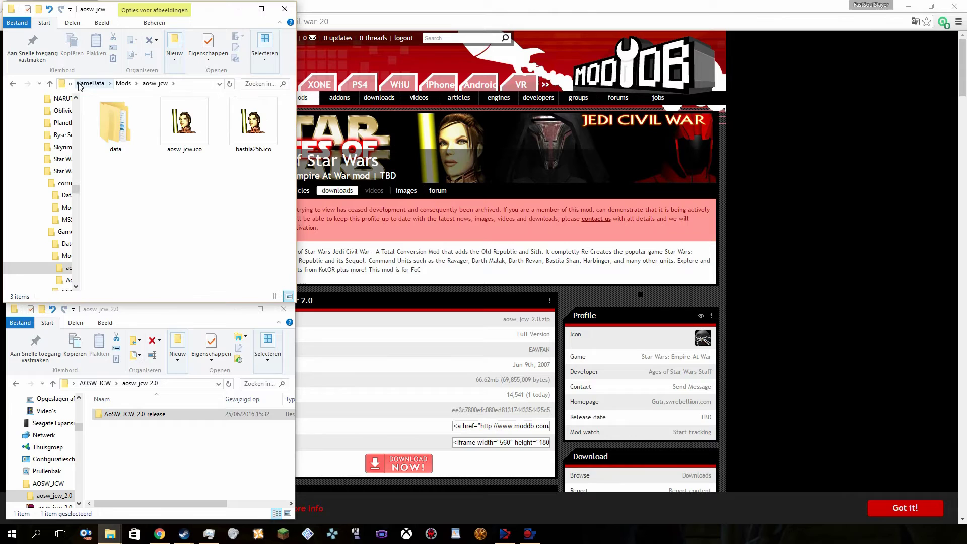
{"action": "left_click", "coordinate": [82, 83]}
{"action": "double_click", "coordinate": [131, 417]}
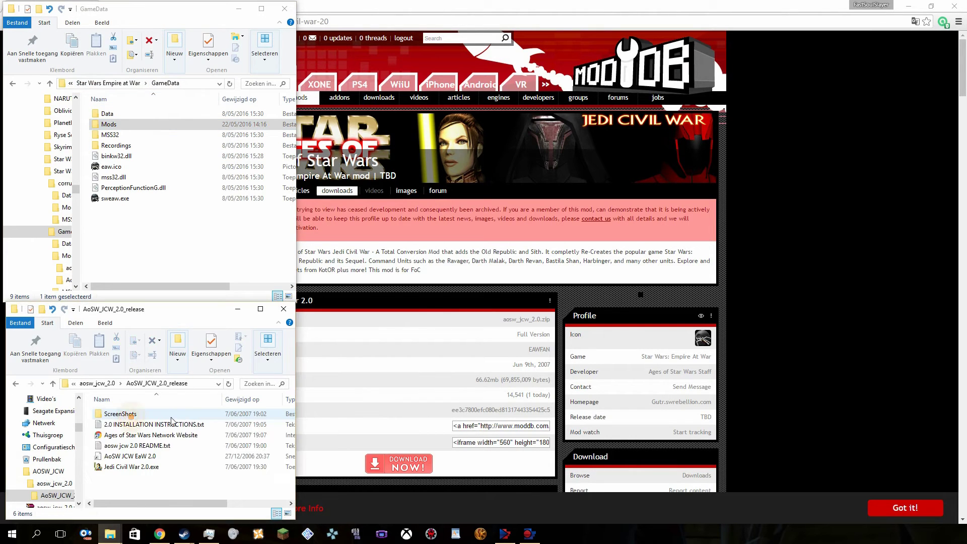
Run Jedi Civil War 2.0.exe, accept the terms, and inspect the destination folder path
{"action": "left_click", "coordinate": [186, 468]}
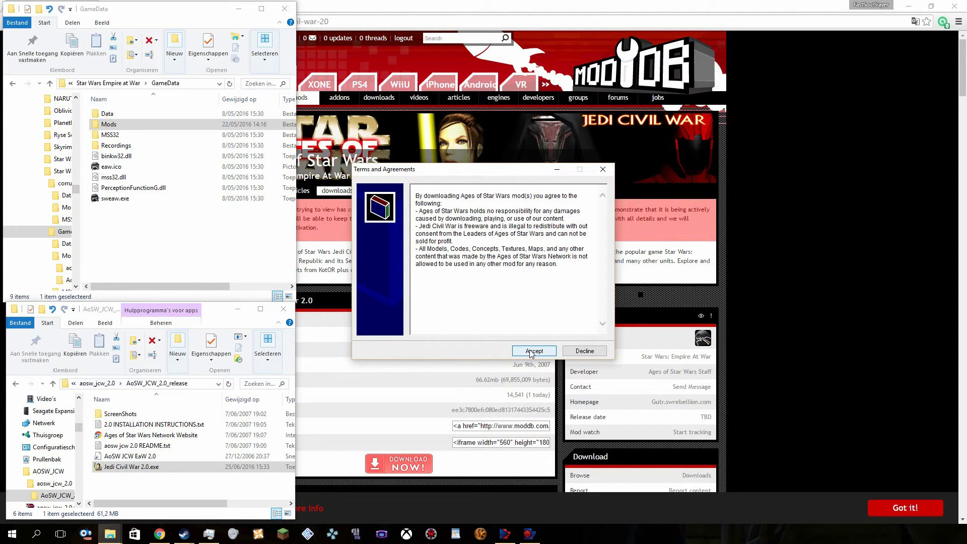
{"action": "left_click", "coordinate": [531, 353]}
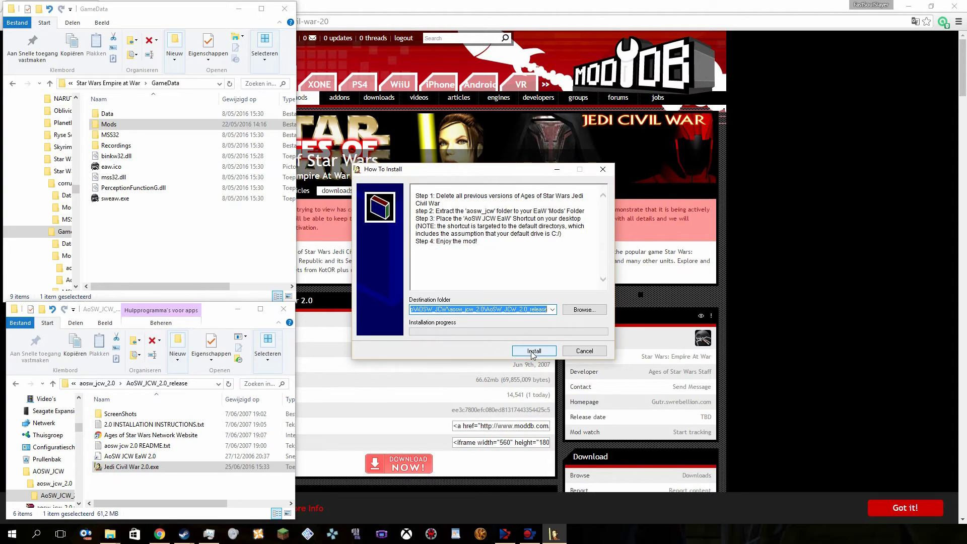
{"action": "left_click", "coordinate": [478, 309]}
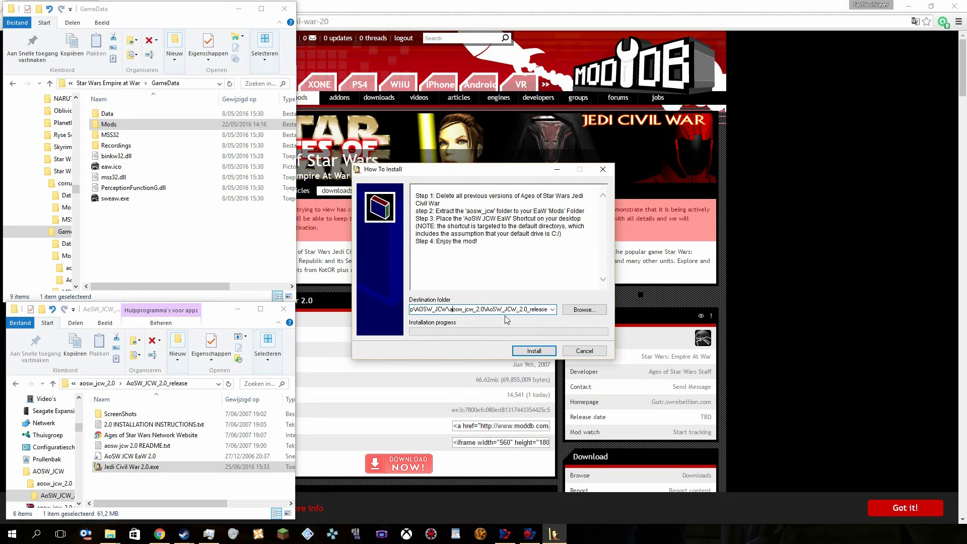
{"action": "key", "text": "Home"}
Browse for a new destination, expanding Lokale schijf (C:) > Program Files (x86) > Steam
{"action": "left_click", "coordinate": [584, 310]}
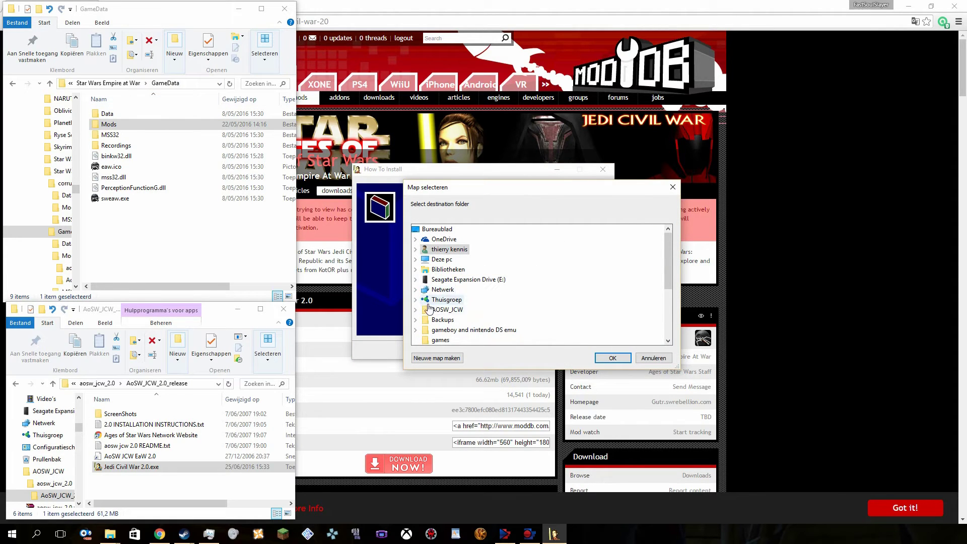
{"action": "left_click", "coordinate": [416, 260]}
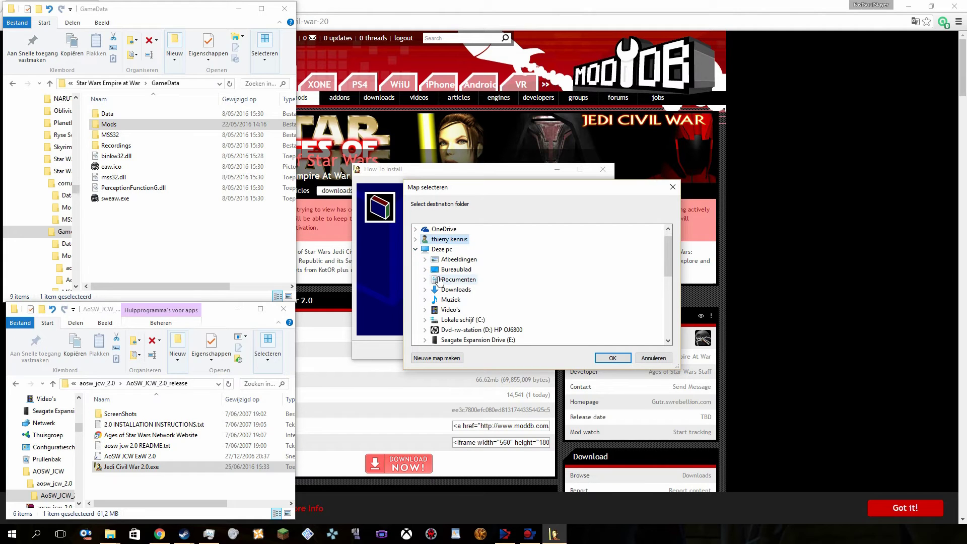
{"action": "scroll", "coordinate": [439, 295], "scroll_direction": "down", "scroll_amount": 1}
{"action": "double_click", "coordinate": [441, 296]}
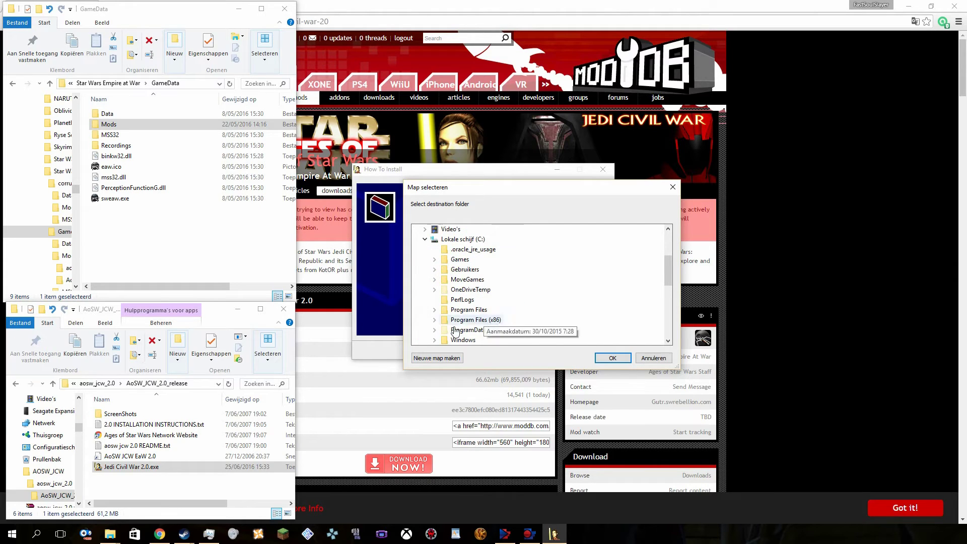
{"action": "left_click", "coordinate": [434, 320]}
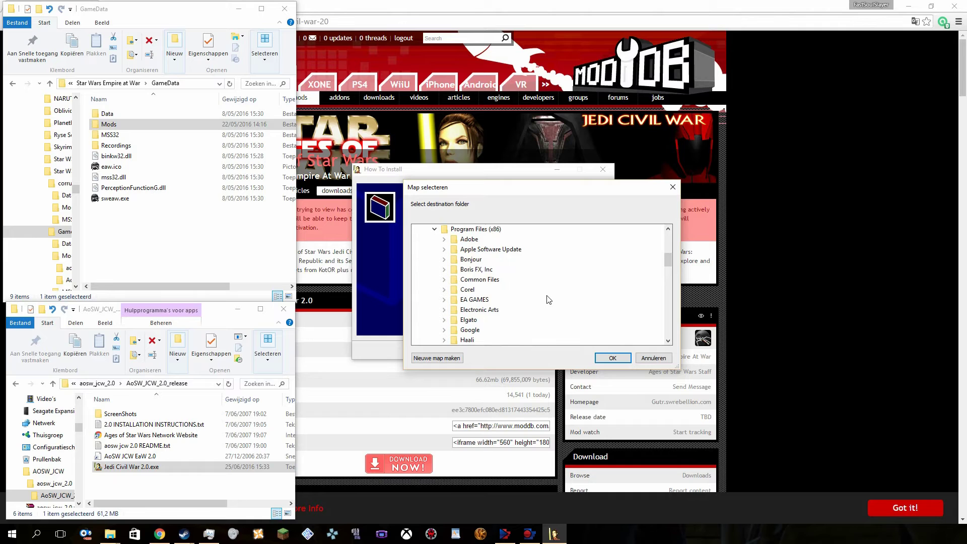
{"action": "scroll", "coordinate": [548, 299], "scroll_direction": "down", "scroll_amount": 12}
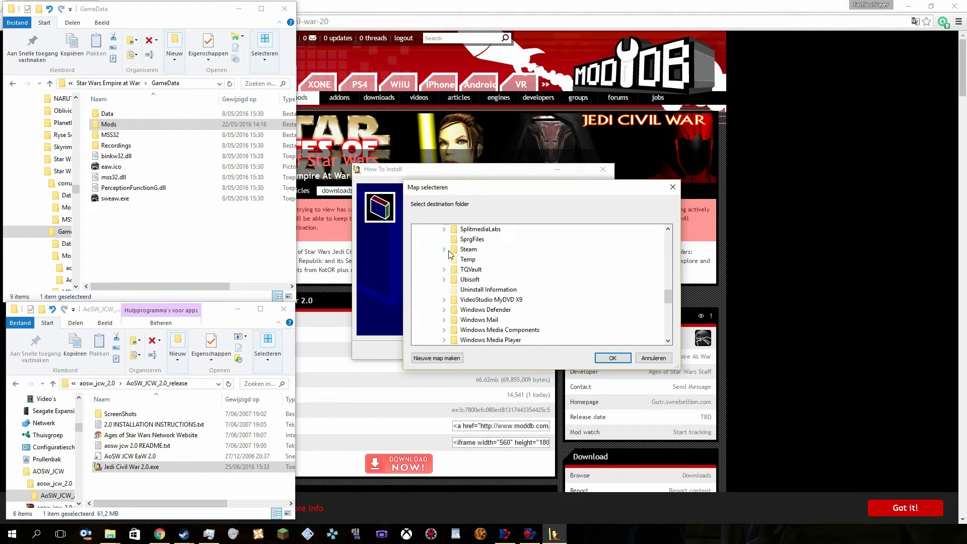
{"action": "left_click", "coordinate": [444, 249]}
{"action": "scroll", "coordinate": [534, 267], "scroll_direction": "up", "scroll_amount": 8}
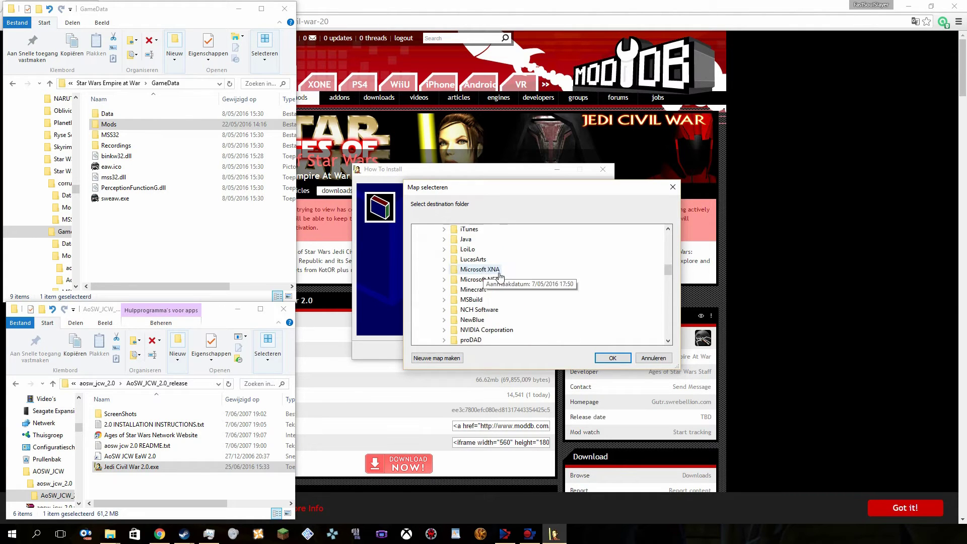
{"action": "scroll", "coordinate": [477, 318], "scroll_direction": "down", "scroll_amount": 2}
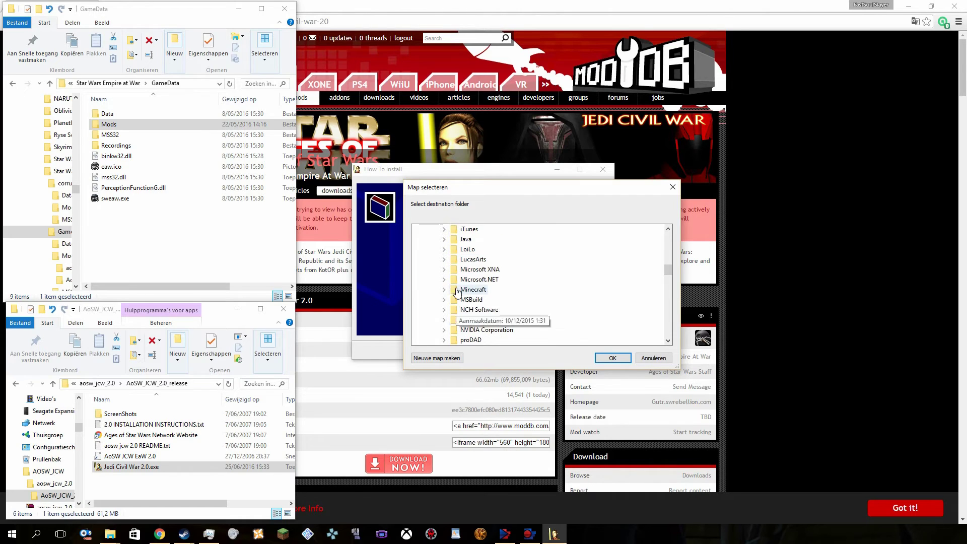
{"action": "left_click", "coordinate": [444, 260]}
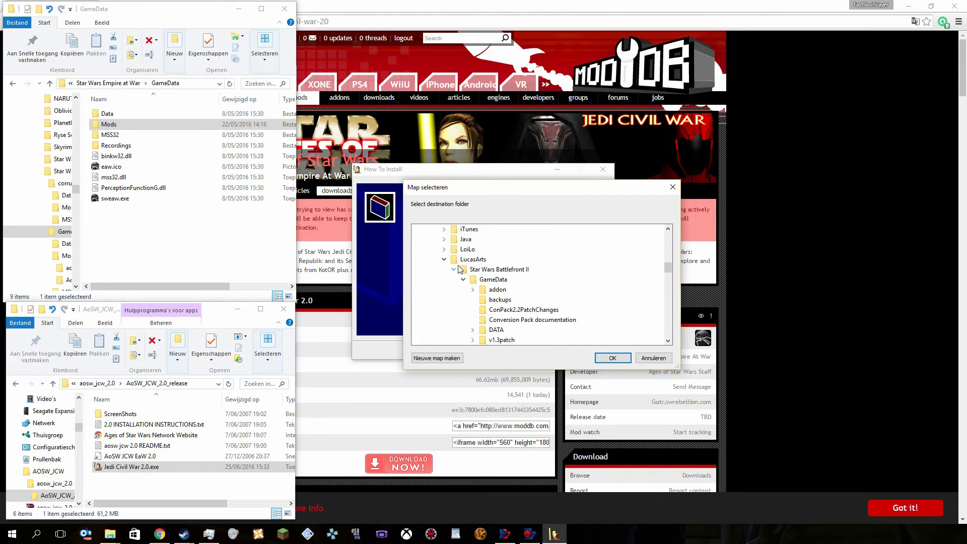
{"action": "left_click", "coordinate": [443, 260]}
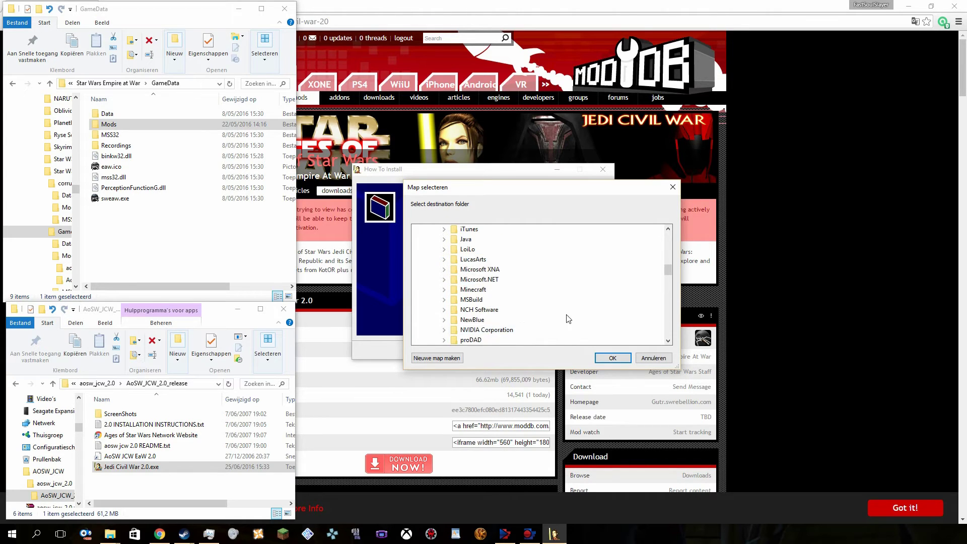
{"action": "scroll", "coordinate": [447, 271], "scroll_direction": "down", "scroll_amount": 2}
{"action": "scroll", "coordinate": [447, 270], "scroll_direction": "down", "scroll_amount": 3}
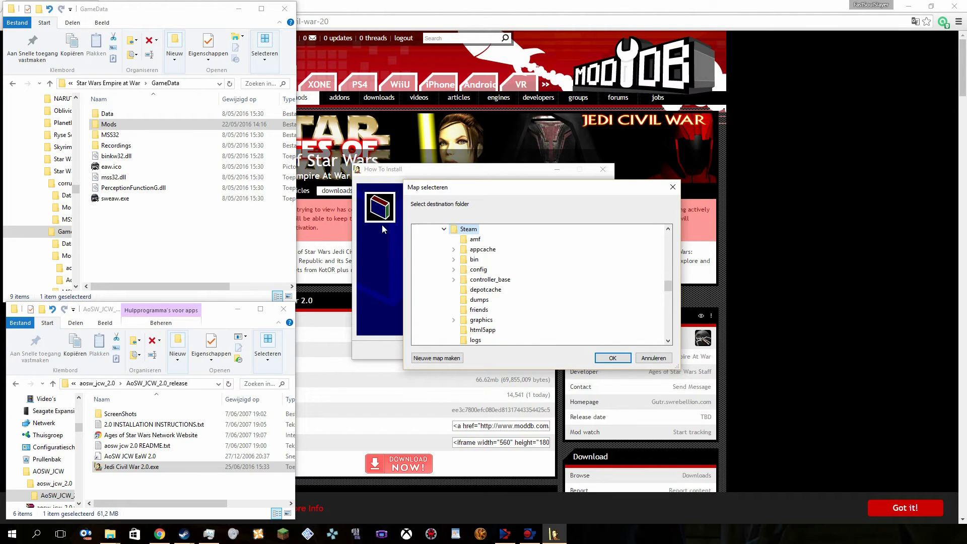
{"action": "scroll", "coordinate": [496, 267], "scroll_direction": "down", "scroll_amount": 3}
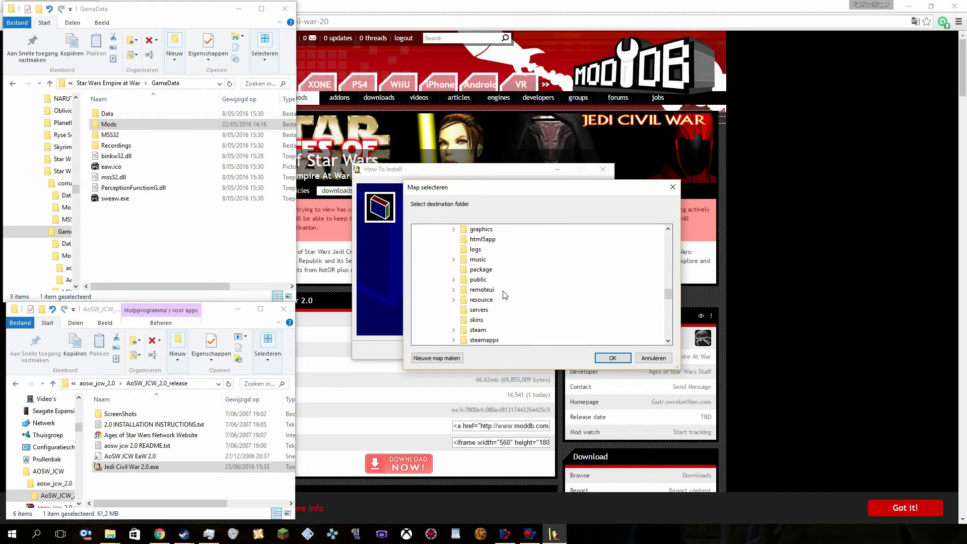
{"action": "scroll", "coordinate": [505, 295], "scroll_direction": "down", "scroll_amount": 1}
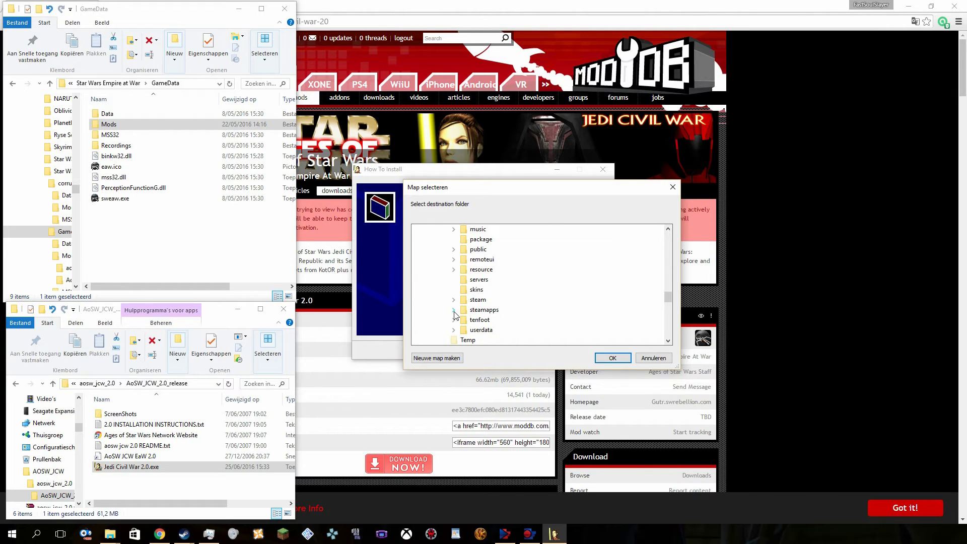
Set steamapps\common\Star Wars Empire at War\GameData\Mods as destination, then close installer and release window
{"action": "left_click", "coordinate": [453, 310]}
{"action": "left_click", "coordinate": [463, 320]}
{"action": "scroll", "coordinate": [521, 313], "scroll_direction": "down", "scroll_amount": 3}
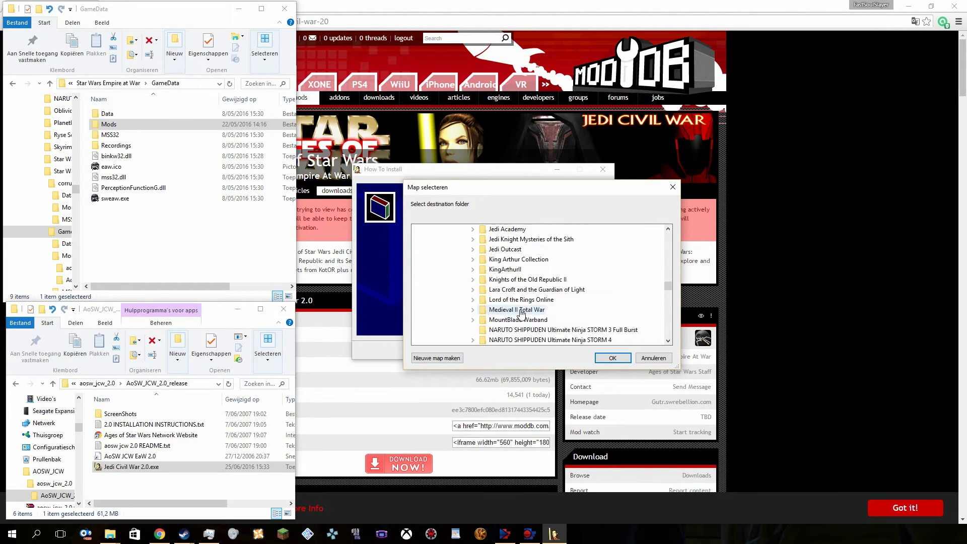
{"action": "scroll", "coordinate": [521, 313], "scroll_direction": "down", "scroll_amount": 5}
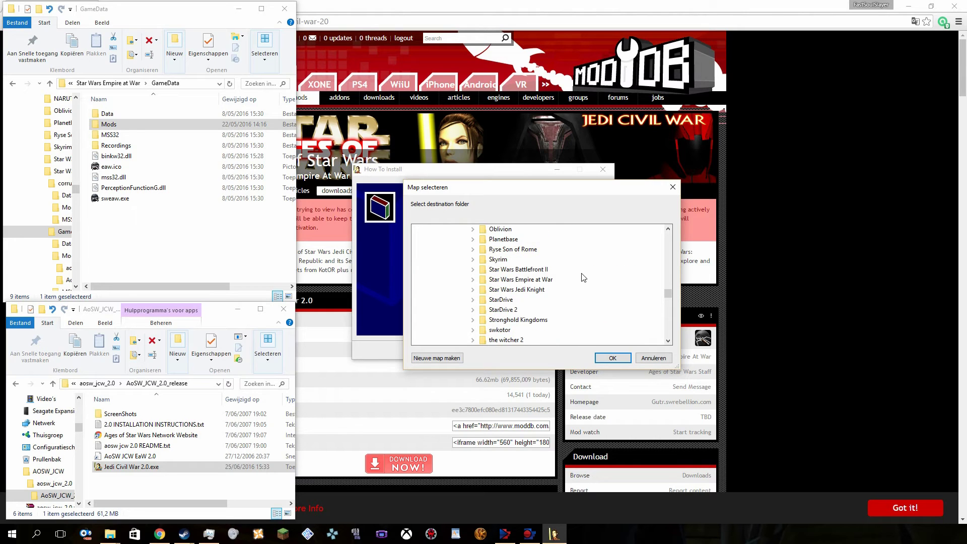
{"action": "scroll", "coordinate": [583, 278], "scroll_direction": "up", "scroll_amount": 1}
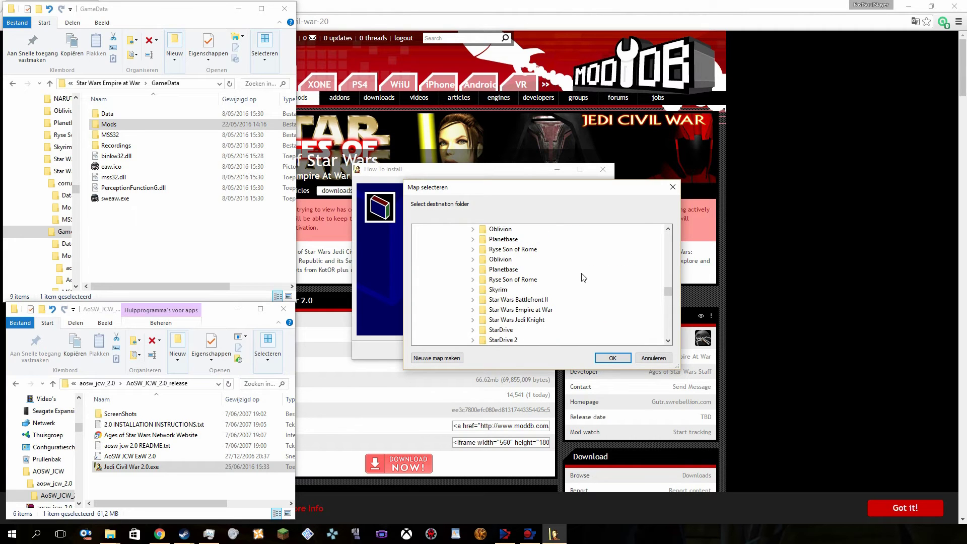
{"action": "left_click", "coordinate": [472, 309]}
{"action": "scroll", "coordinate": [596, 318], "scroll_direction": "down", "scroll_amount": 1}
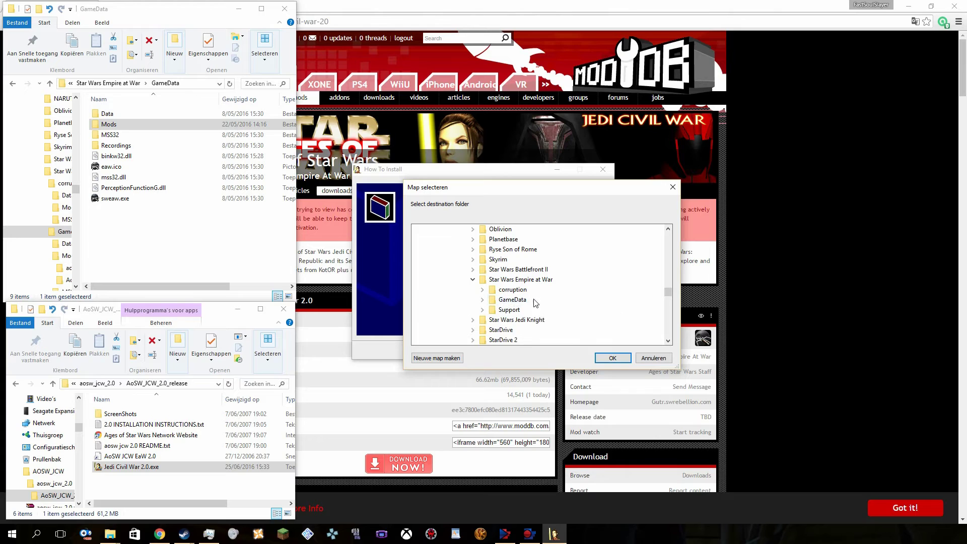
{"action": "double_click", "coordinate": [492, 301]}
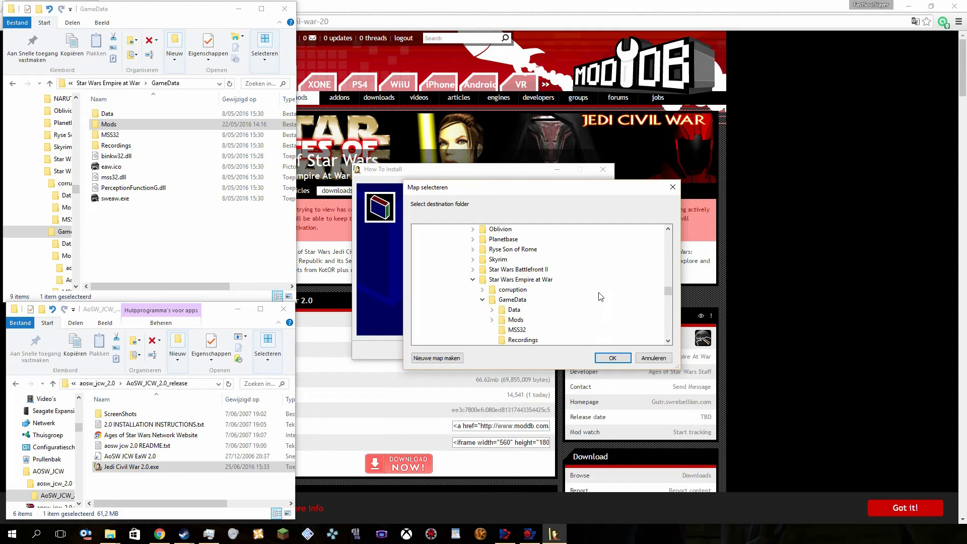
{"action": "scroll", "coordinate": [675, 298], "scroll_direction": "down", "scroll_amount": 1}
{"action": "double_click", "coordinate": [516, 290]}
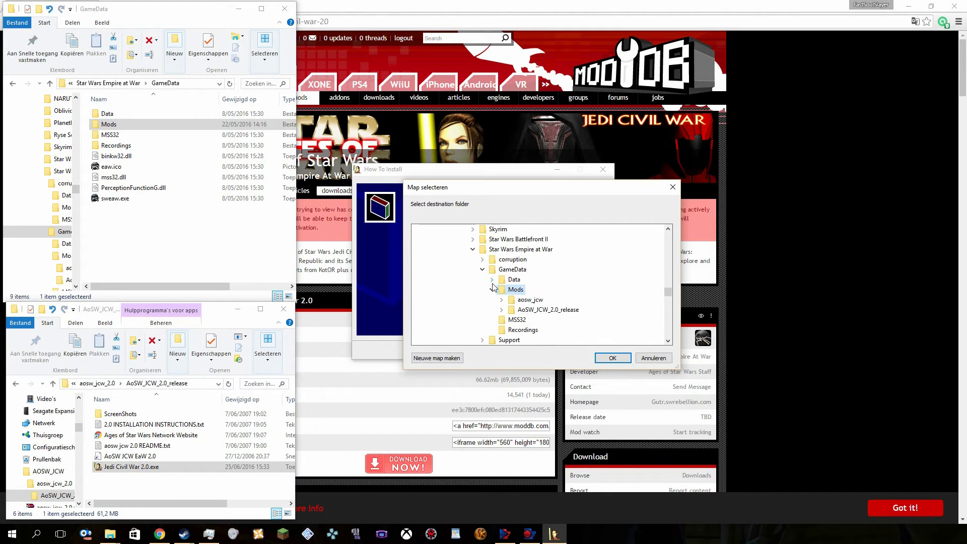
{"action": "left_click", "coordinate": [611, 357]}
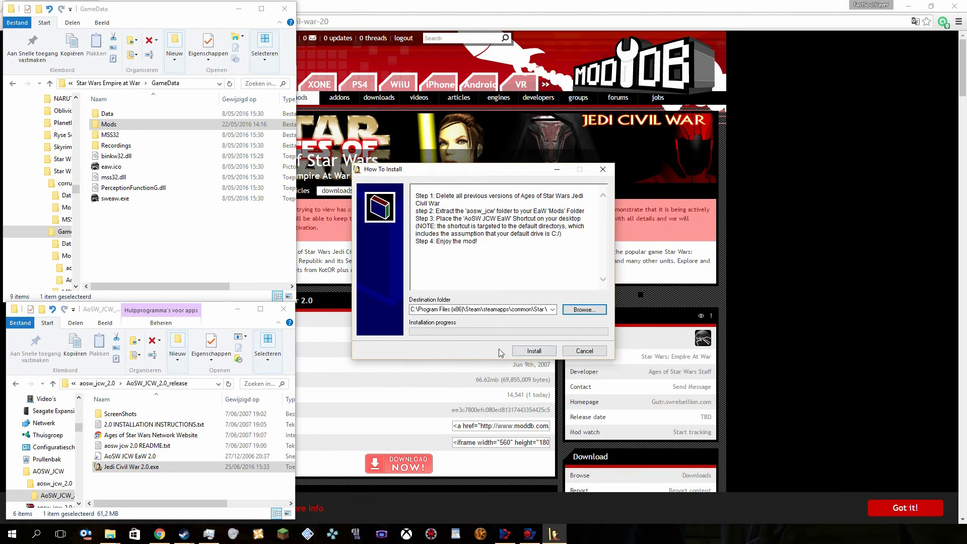
{"action": "left_click", "coordinate": [584, 351]}
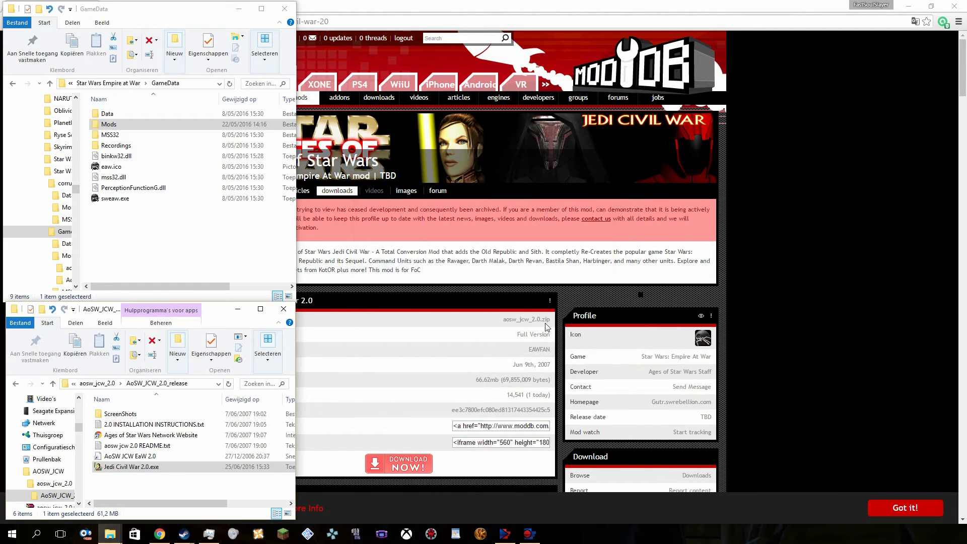
{"action": "left_click", "coordinate": [283, 310]}
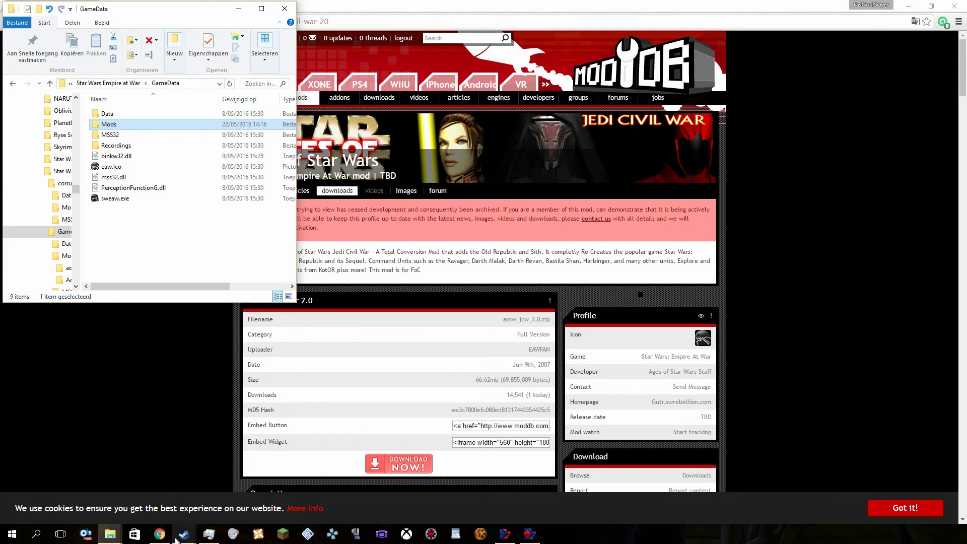
Open the launch options in Star Wars: Empire at War Gold's Steam properties
{"action": "mouse_move", "coordinate": [189, 525]}
{"action": "left_click", "coordinate": [186, 494]}
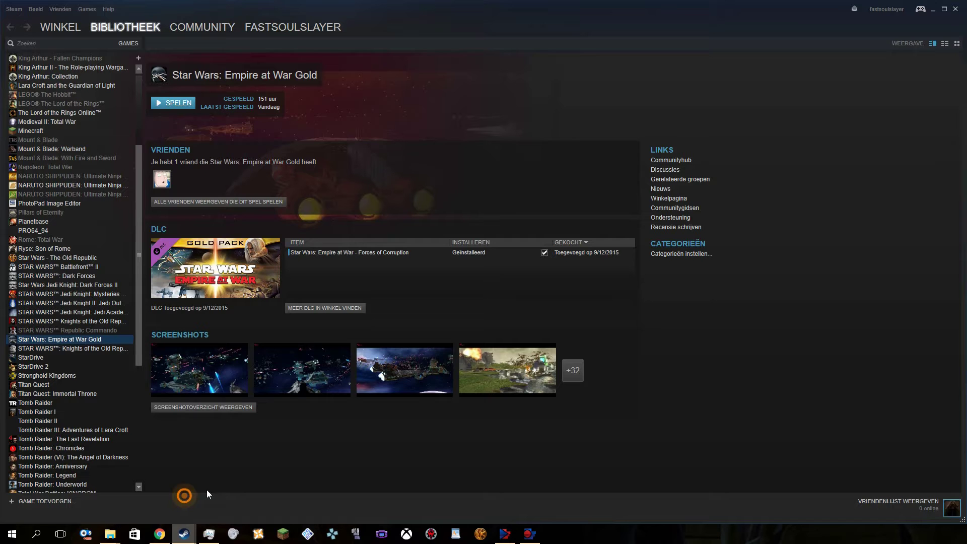
{"action": "left_click", "coordinate": [74, 340]}
{"action": "right_click", "coordinate": [74, 340]}
{"action": "left_click", "coordinate": [118, 499]}
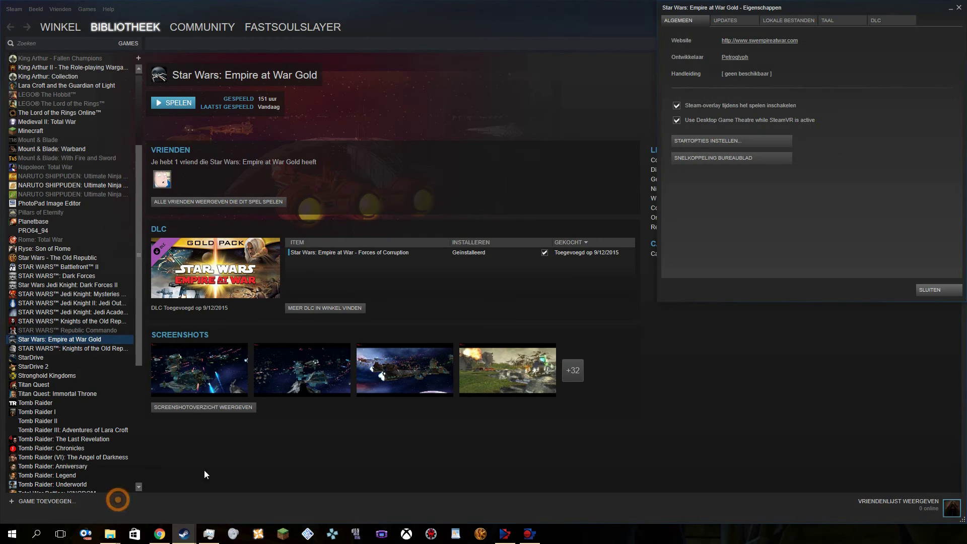
{"action": "left_click", "coordinate": [728, 141]}
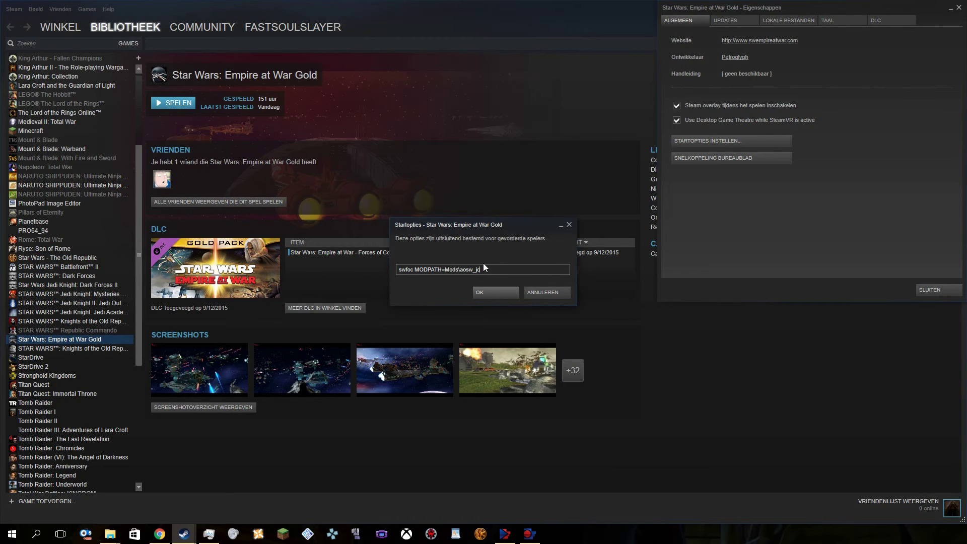
Correct the launch options to swfoc MODPATH=Mods\aosw_jcw and save them
{"action": "double_click", "coordinate": [463, 271]}
{"action": "key", "text": "BackSpace"}
{"action": "type", "text": "aosw_jcw"}
{"action": "left_click", "coordinate": [492, 293]}
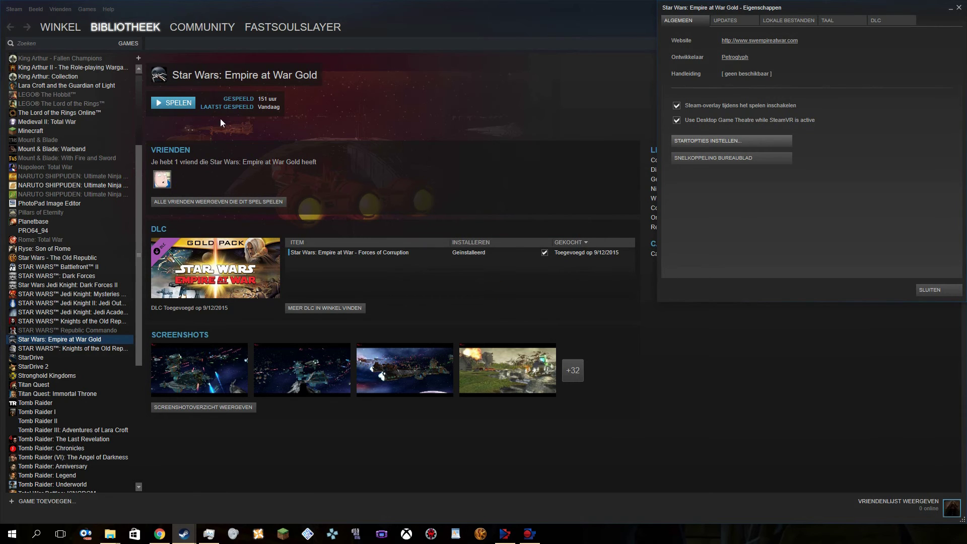
{"action": "left_click", "coordinate": [171, 103]}
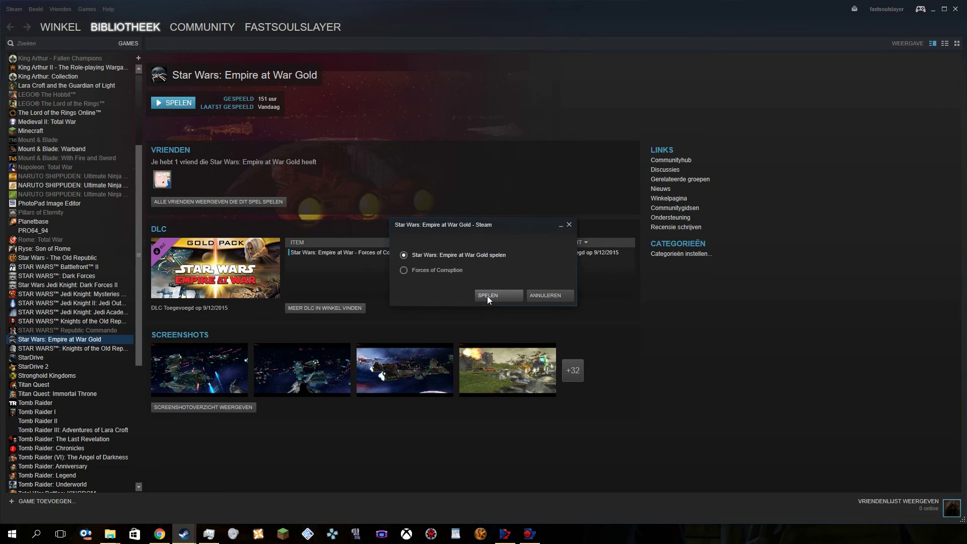
{"action": "left_click", "coordinate": [549, 297]}
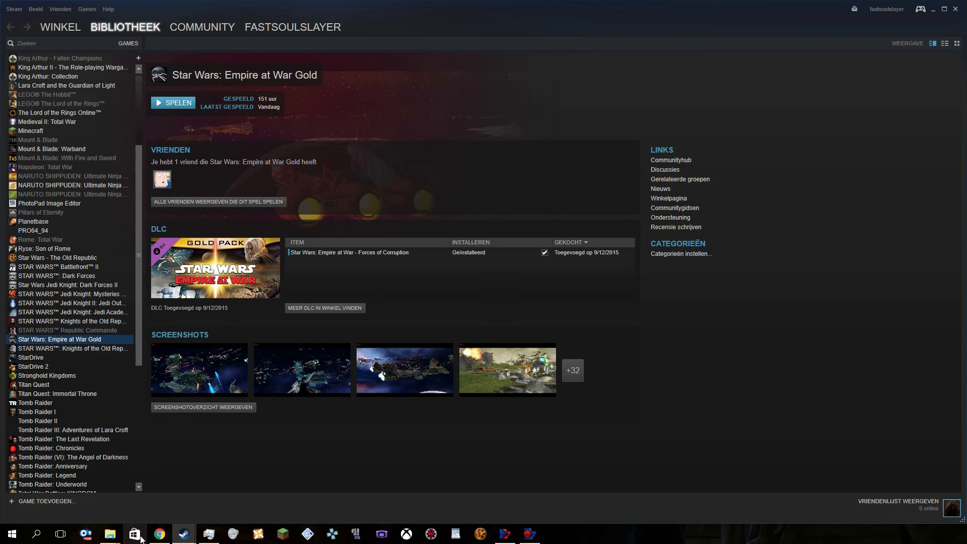
{"action": "left_click", "coordinate": [159, 534]}
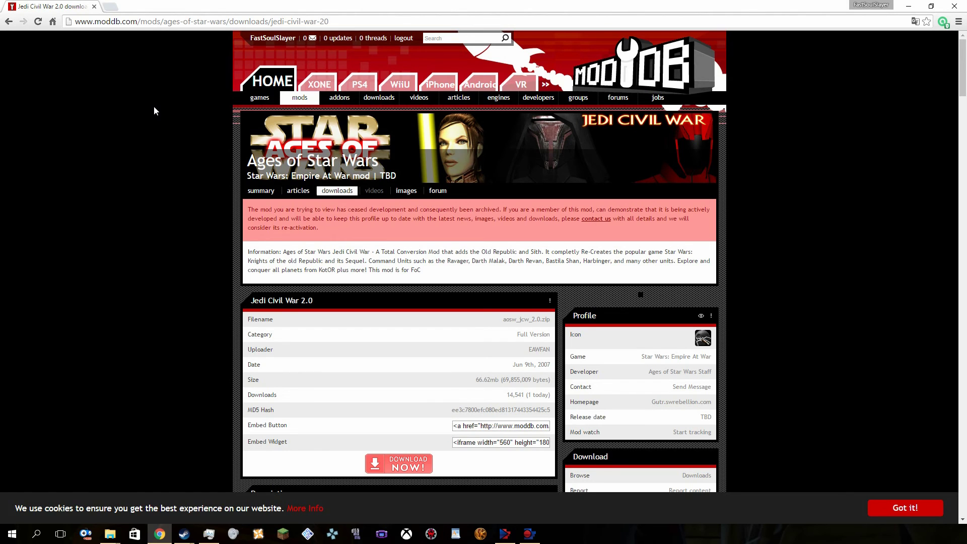
Load the Google homepage from the Chrome address bar
{"action": "left_click", "coordinate": [182, 21]}
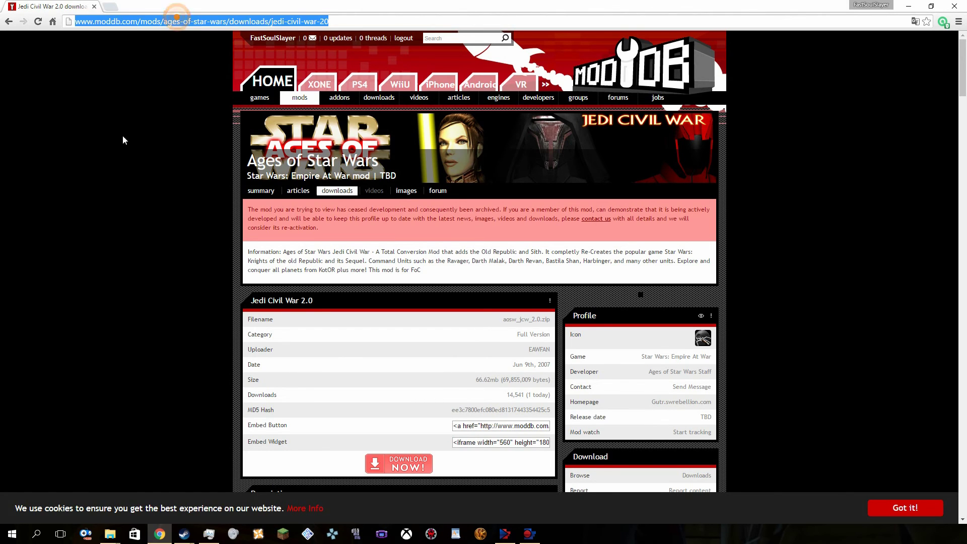
{"action": "type", "text": "google.be"}
{"action": "key", "text": "Return"}
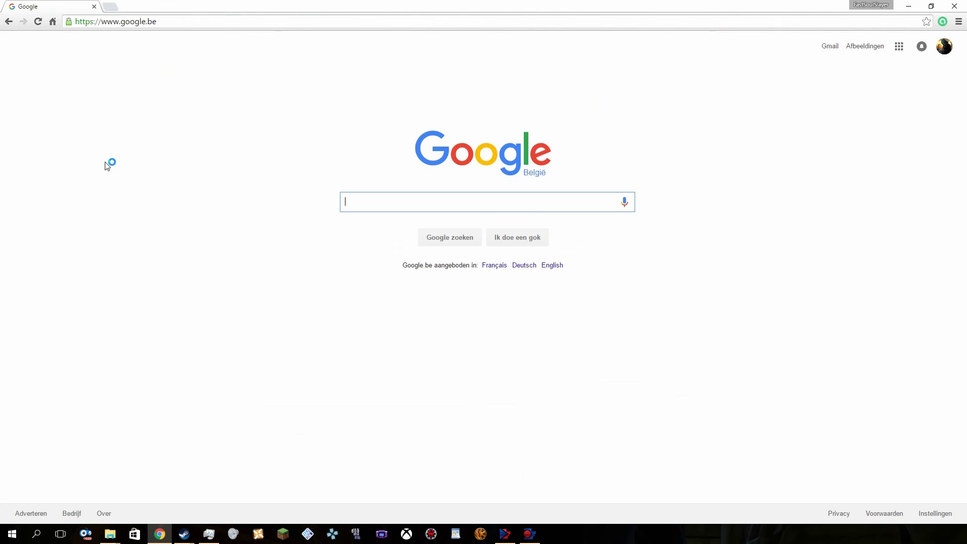
Search Google for 'star wars empire at war mod launcher'
{"action": "type", "text": "s"}
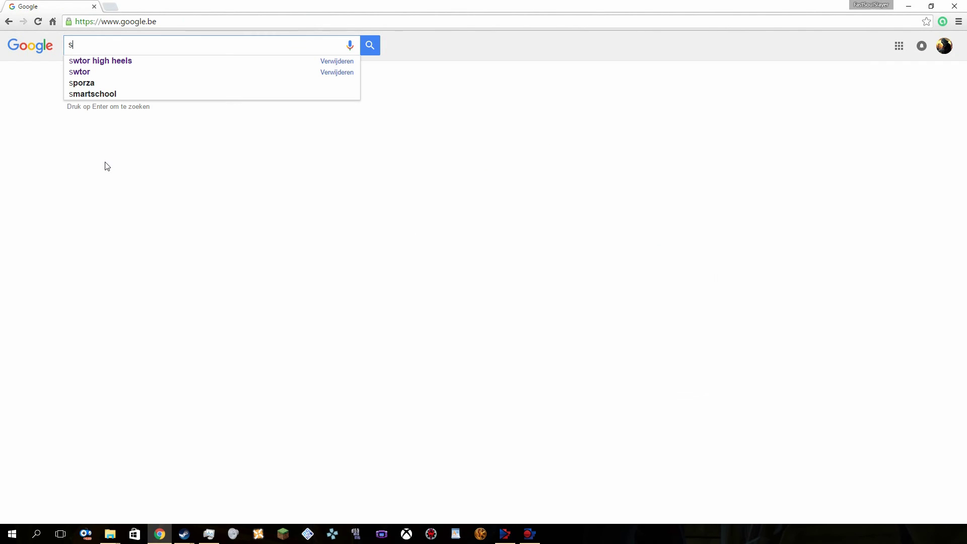
{"action": "type", "text": "tar wars empir"}
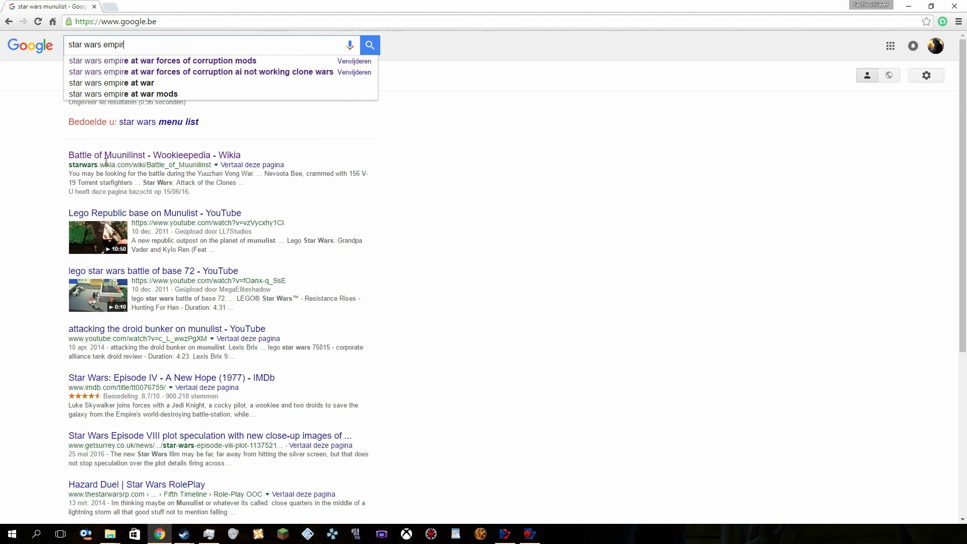
{"action": "key", "text": "Down"}
{"action": "key", "text": "BackSpace"}
{"action": "key", "text": "BackSpace"}
{"action": "key", "text": "BackSpace"}
{"action": "key", "text": "BackSpace"}
{"action": "key", "text": "BackSpace"}
{"action": "key", "text": "BackSpace"}
{"action": "key", "text": "BackSpace"}
{"action": "key", "text": "BackSpace"}
{"action": "key", "text": "BackSpace"}
{"action": "key", "text": "BackSpace"}
{"action": "key", "text": "BackSpace"}
{"action": "key", "text": "BackSpace"}
{"action": "key", "text": "BackSpace"}
{"action": "key", "text": "BackSpace"}
{"action": "key", "text": "BackSpace"}
{"action": "key", "text": "BackSpace"}
{"action": "key", "text": "BackSpace"}
{"action": "key", "text": "BackSpace"}
{"action": "key", "text": "BackSpace"}
{"action": "key", "text": "BackSpace"}
{"action": "key", "text": "BackSpace"}
{"action": "key", "text": "BackSpace"}
{"action": "key", "text": "BackSpace"}
{"action": "key", "text": "BackSpace"}
{"action": "key", "text": "BackSpace"}
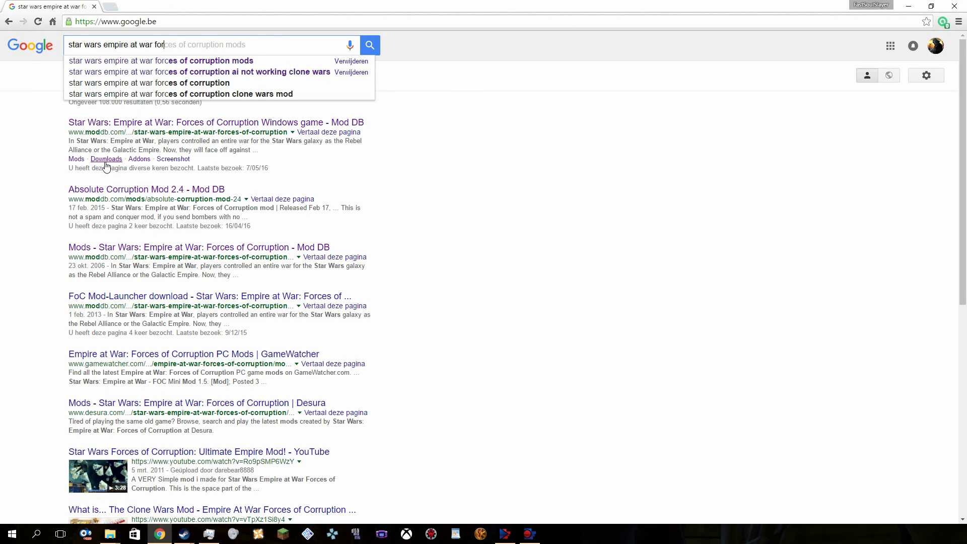
{"action": "type", "text": "mod"}
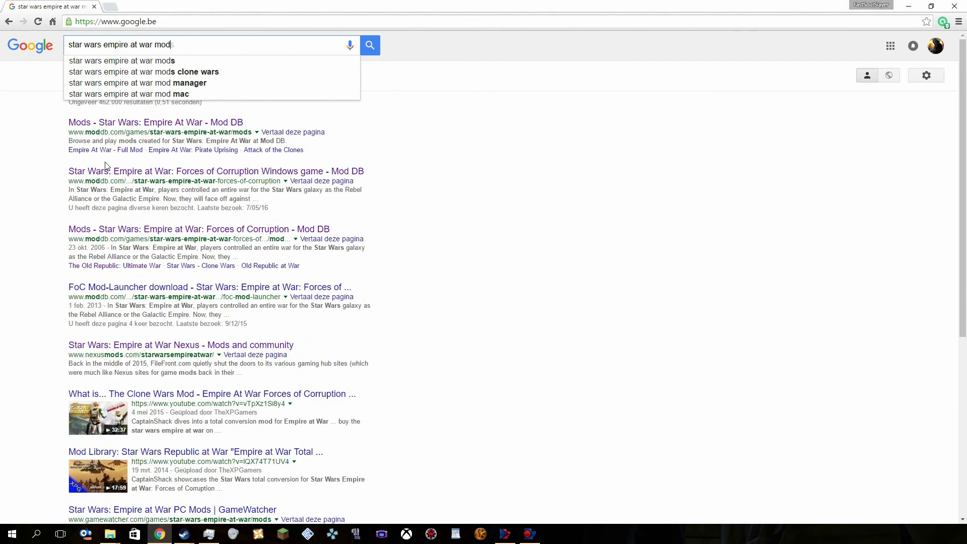
{"action": "type", "text": " l"}
{"action": "key", "text": "Down"}
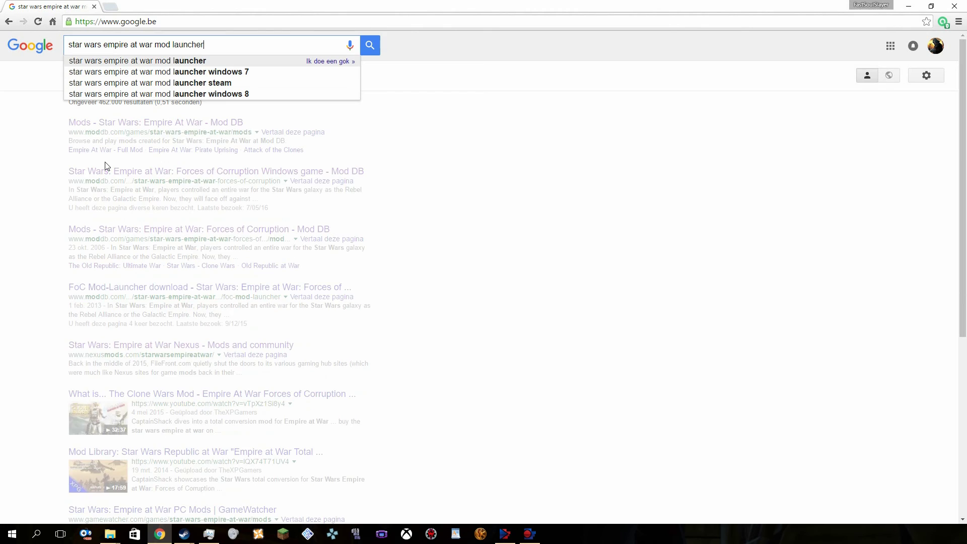
{"action": "key", "text": "Down"}
{"action": "key", "text": "BackSpace"}
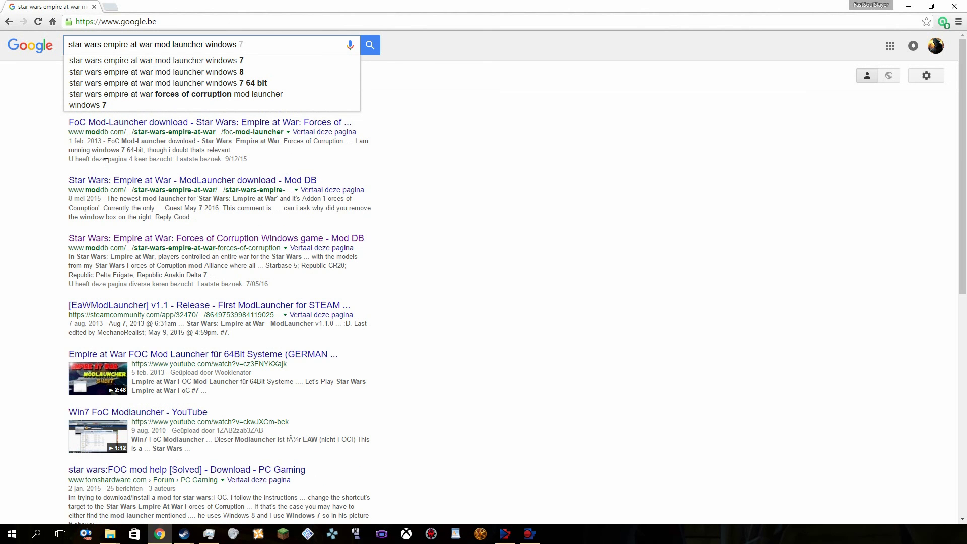
{"action": "key", "text": "BackSpace"}
{"action": "key", "text": "BackSpace"}
{"action": "key", "text": "BackSpace"}
{"action": "key", "text": "BackSpace"}
{"action": "key", "text": "BackSpace"}
{"action": "key", "text": "BackSpace"}
{"action": "key", "text": "BackSpace"}
{"action": "key", "text": "BackSpace"}
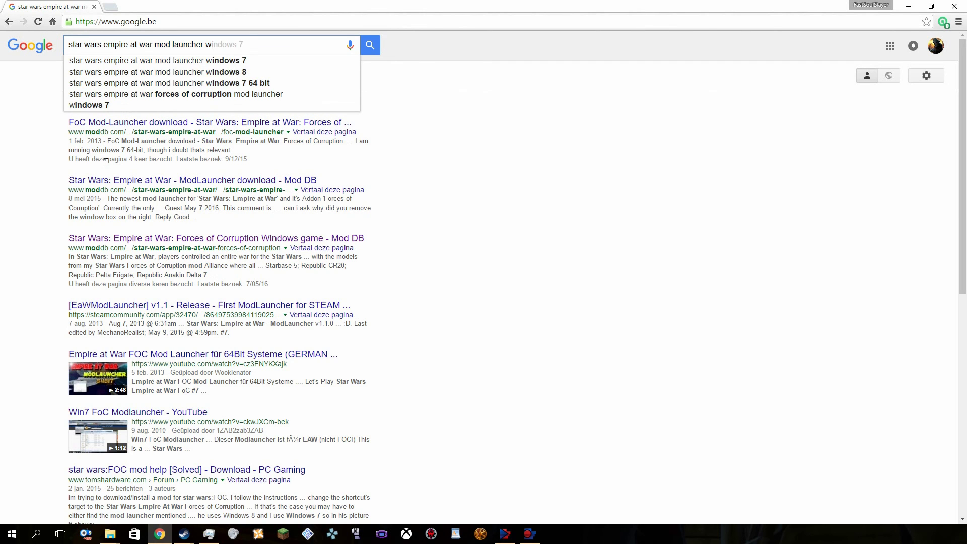
{"action": "key", "text": "Return"}
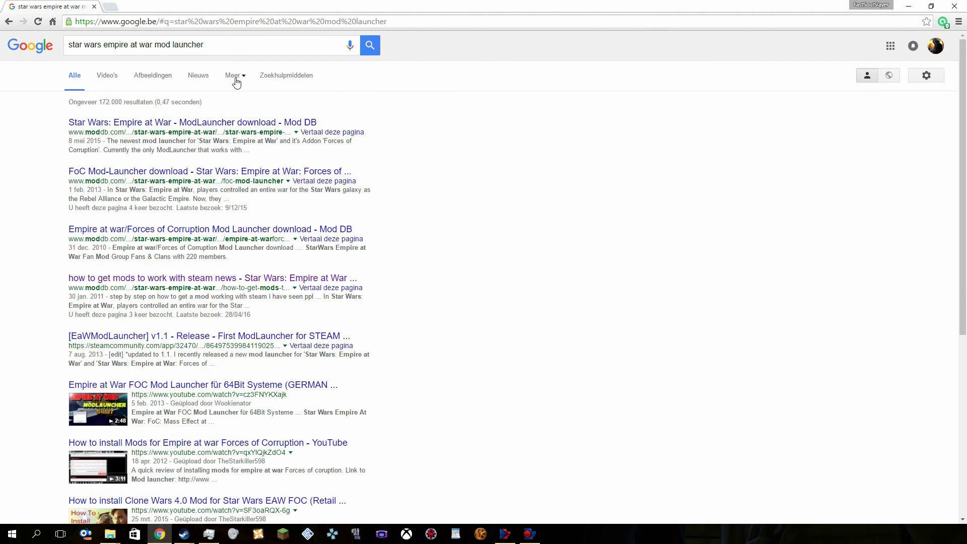
Open the ModDB download page for EmpireAtWarModLauncher_v1.1.0.zip and scroll down to its preview screenshot
{"action": "left_click", "coordinate": [206, 121]}
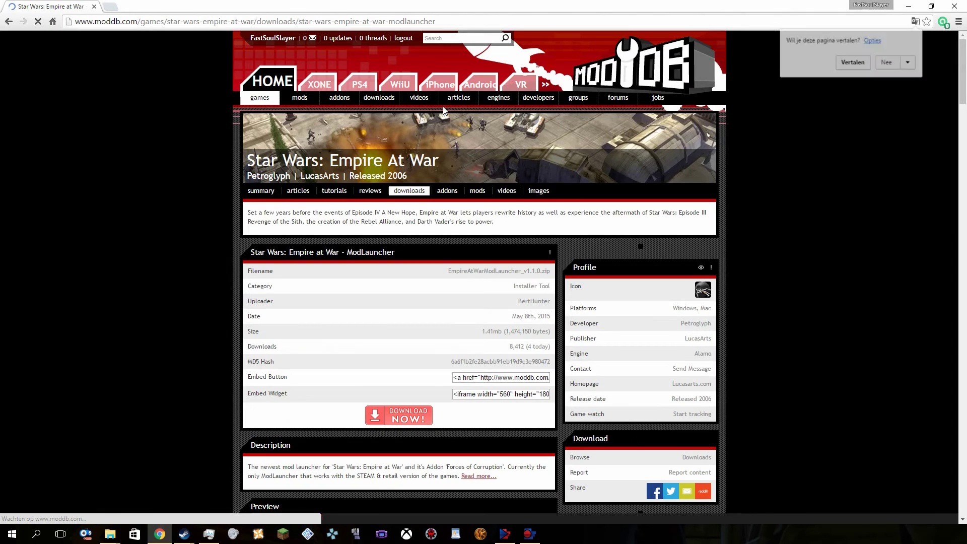
{"action": "scroll", "coordinate": [505, 270], "scroll_direction": "down", "scroll_amount": 2}
{"action": "scroll", "coordinate": [448, 326], "scroll_direction": "down", "scroll_amount": 3}
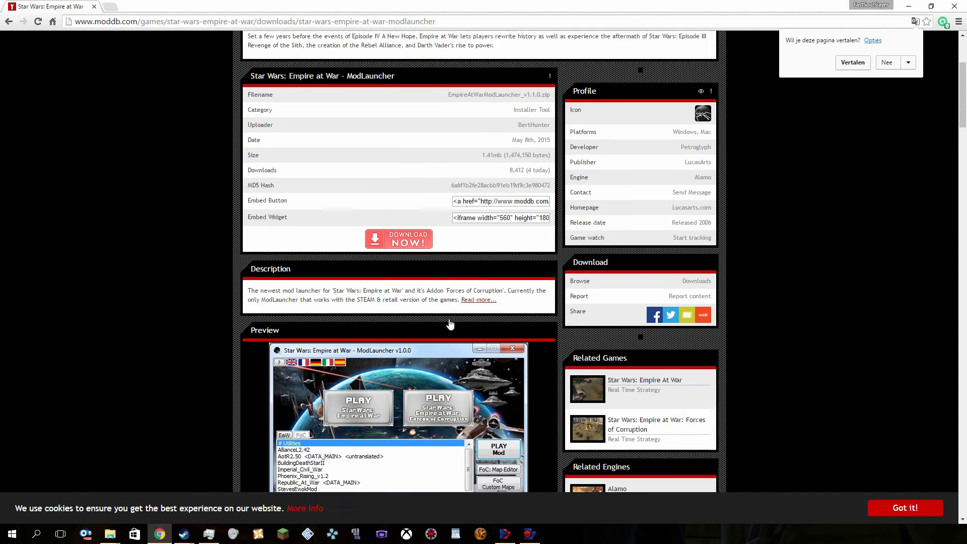